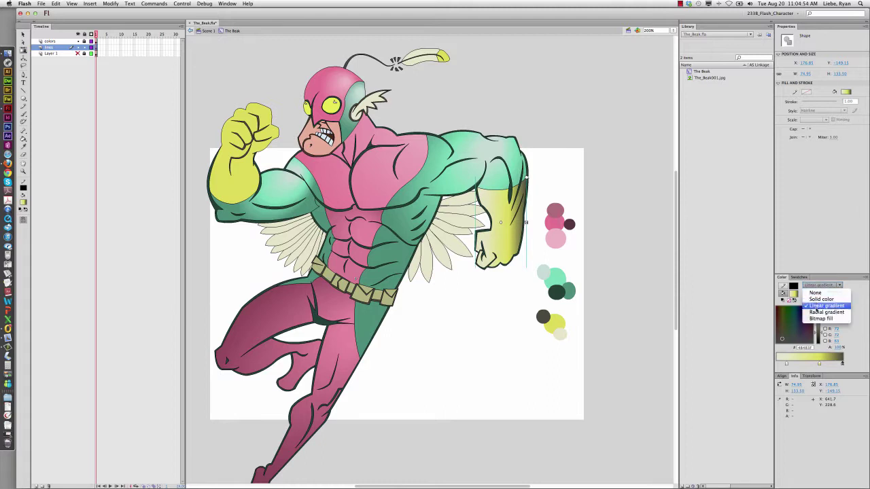
Change the lowered arm's yellow glove to a radial gradient and adjust it so the fill darkens toward the fist
left_click(822, 314)
mouse_move(545, 248)
left_mouse_down()
mouse_move(550, 257)
mouse_move(558, 204)
mouse_move(540, 175)
left_mouse_up()
left_click(573, 266)
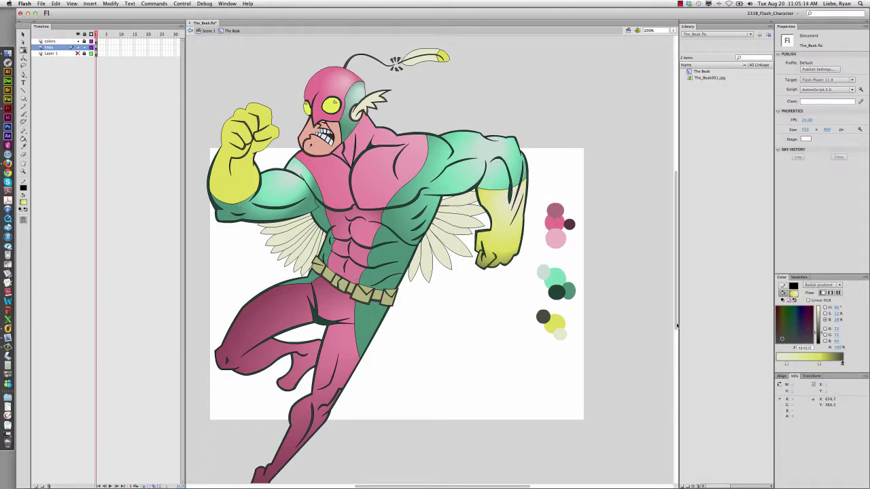
Apply the yellow radial gradient to the raised arm's glove, positioned so the fist is light and the elbow end is shaded
left_click_drag(819, 363, 817, 365)
key("k")
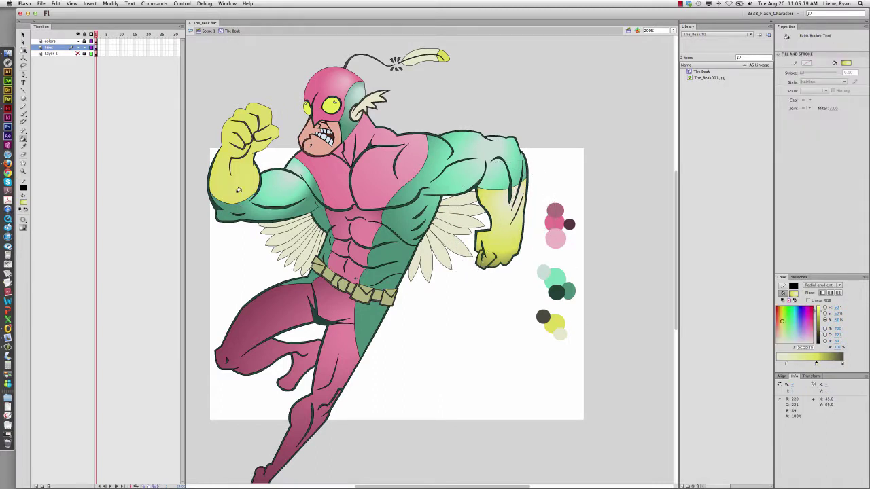
key("f")
left_click(243, 167)
left_click(822, 285)
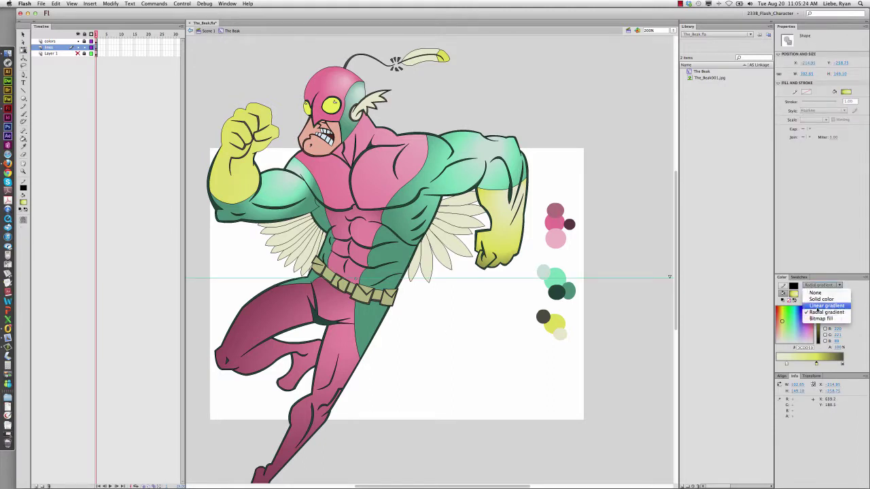
left_click(825, 306)
left_click(820, 285)
left_click(827, 312)
left_click_drag(297, 167, 289, 165)
left_click_drag(289, 153, 300, 115)
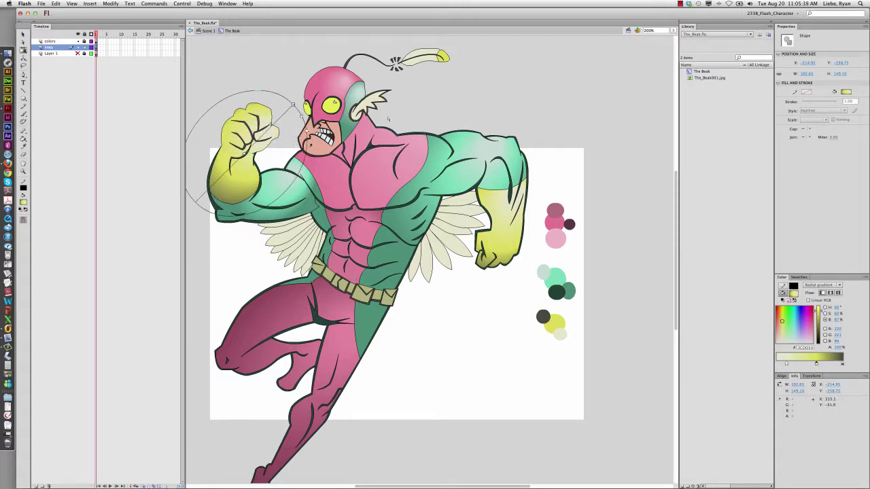
left_click(465, 112)
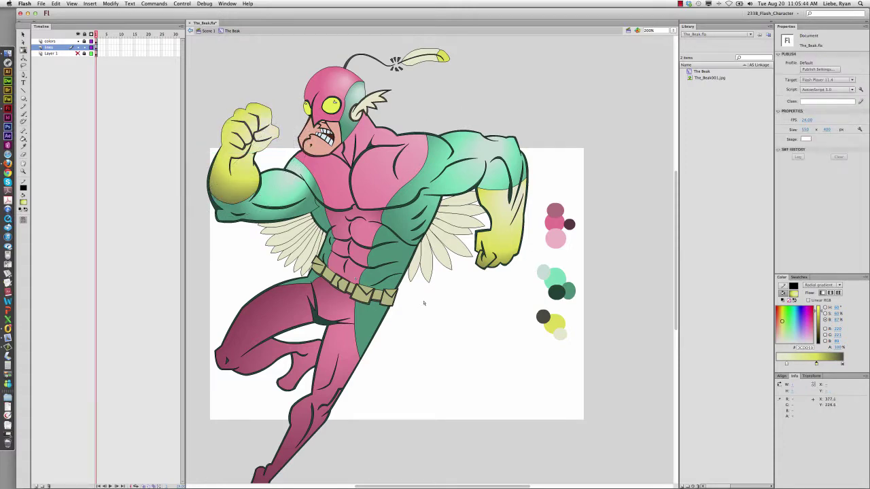
Set the fill to a radial gradient and sample the cream feather colour for both of its colour stops
key("k")
left_click(819, 285)
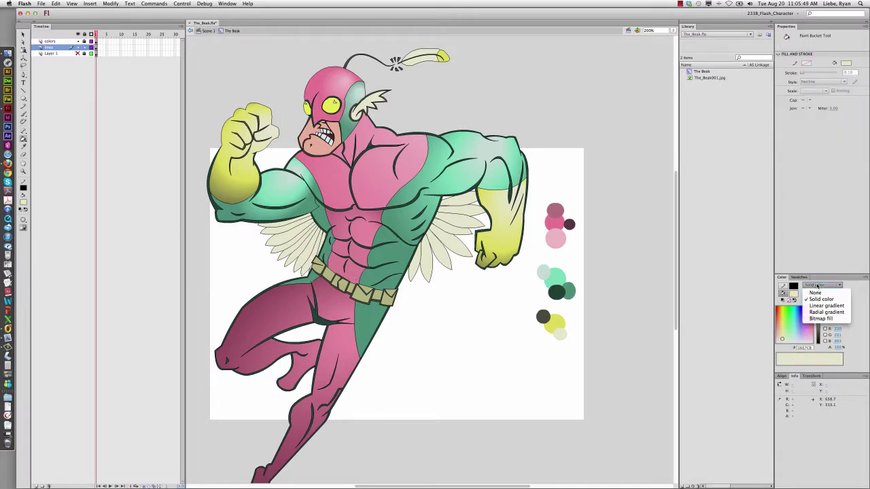
left_click(821, 314)
left_click_drag(816, 376, 817, 382)
double_click(787, 364)
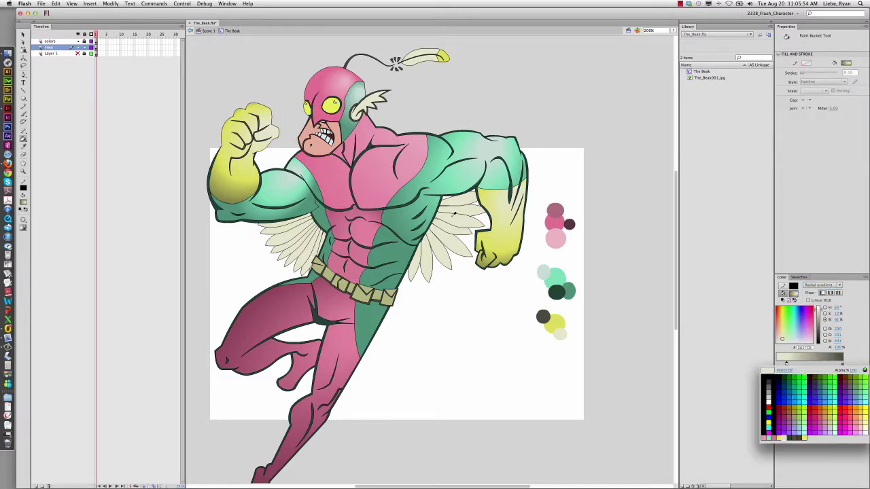
left_click(449, 215)
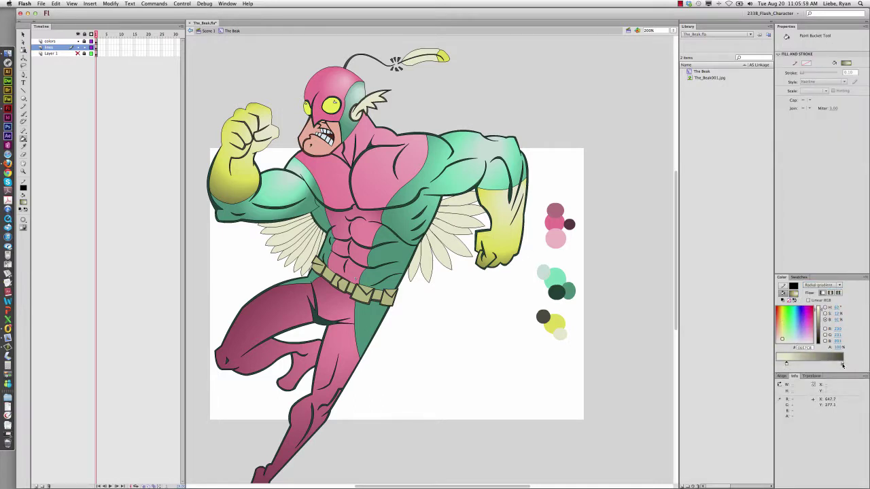
double_click(842, 365)
left_click(580, 305)
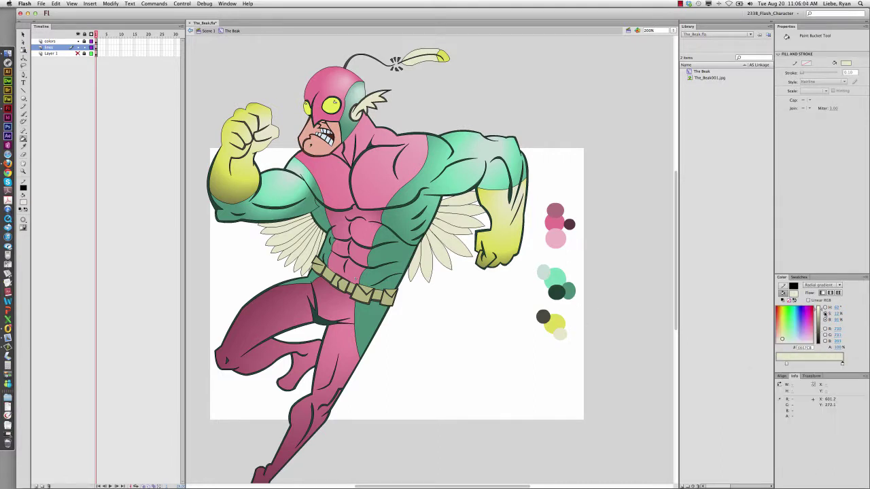
Darken the radial gradient's starting colour to a greyish brown and move both colour stops inward
left_click_drag(821, 310, 821, 322)
mouse_move(787, 364)
left_mouse_down()
mouse_move(829, 365)
mouse_move(792, 365)
left_mouse_up()
left_click(842, 365)
left_click(831, 364)
Fill the feathers of the wing beside the lowered arm with the grey-to-cream gradient
left_click(435, 249)
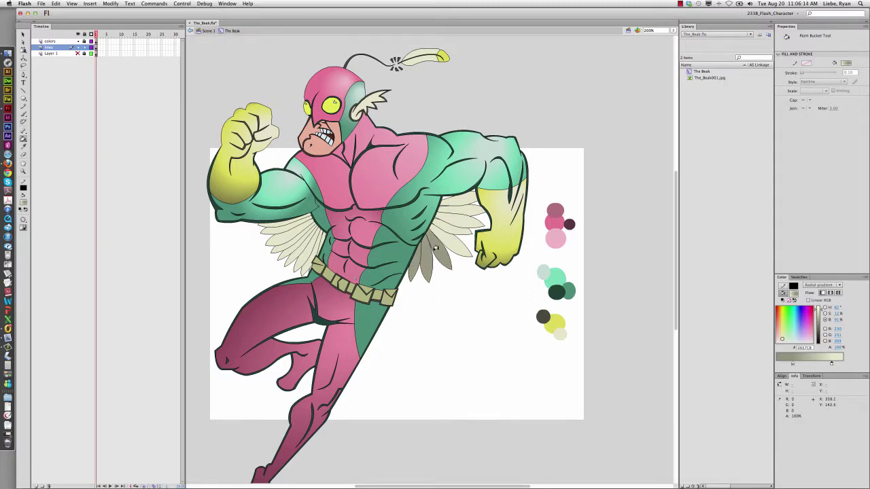
left_click(448, 242)
left_click(443, 227)
left_click(445, 217)
left_click(447, 208)
left_click(448, 202)
Set one feather beside the lowered arm to a radial gradient and move the gradient's centre to the wing's base
key("f")
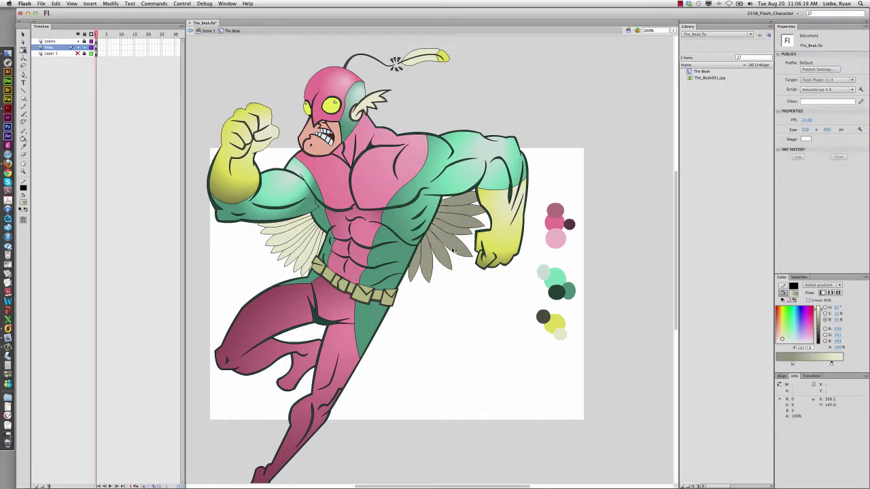
left_click(453, 252)
left_click(814, 286)
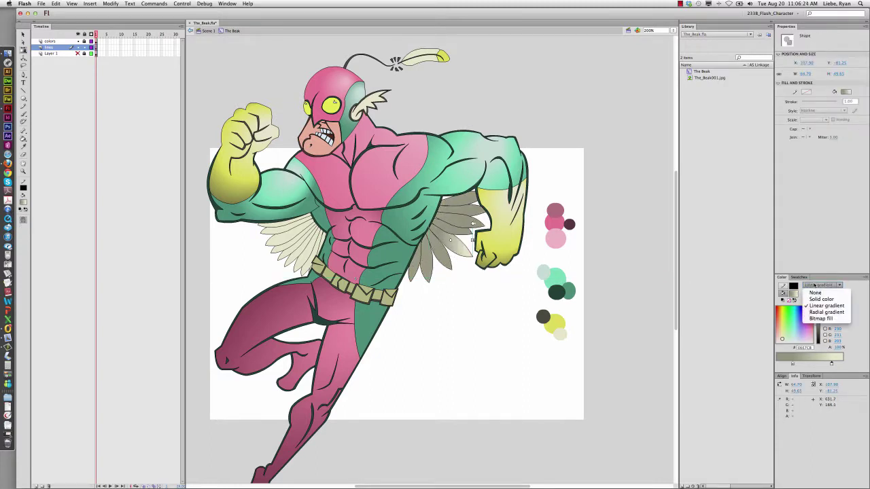
left_click(826, 312)
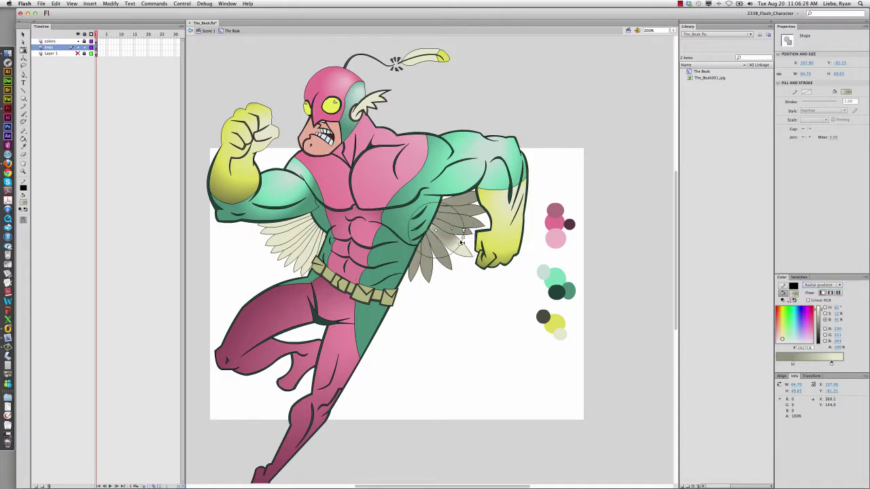
left_click_drag(463, 238, 423, 222)
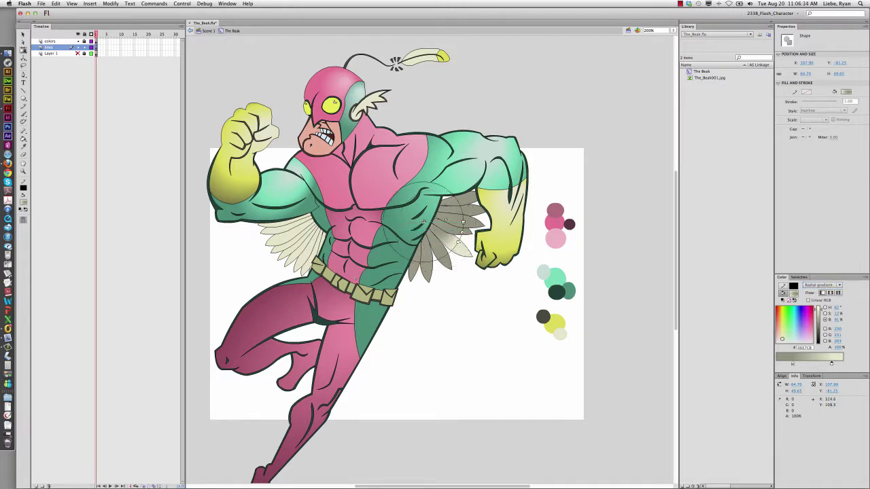
Refill the other feathers beside the lowered arm with the repositioned radial gradient, dark at the base and cream at the tips
key("k")
left_click(457, 230)
scroll(459, 225, "down", 1)
left_click(462, 209)
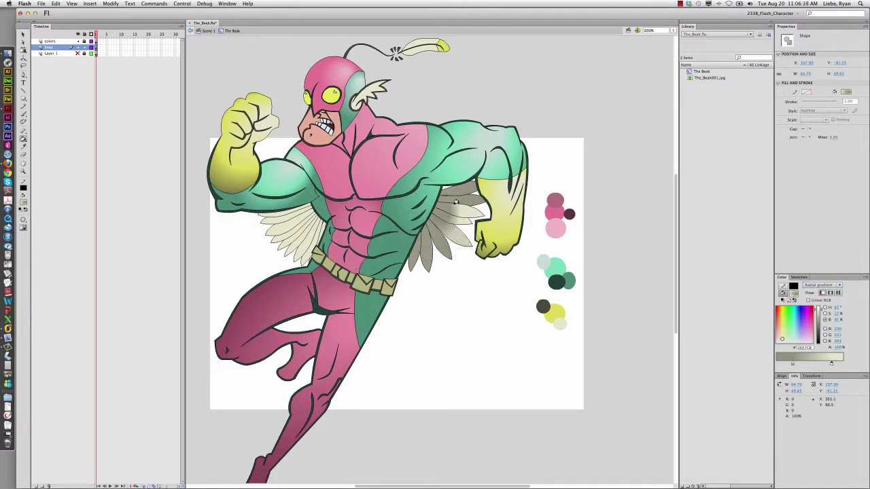
left_click(457, 202)
left_click(462, 191)
left_click(440, 244)
left_click(427, 252)
left_click(415, 253)
key("v")
left_click(455, 314)
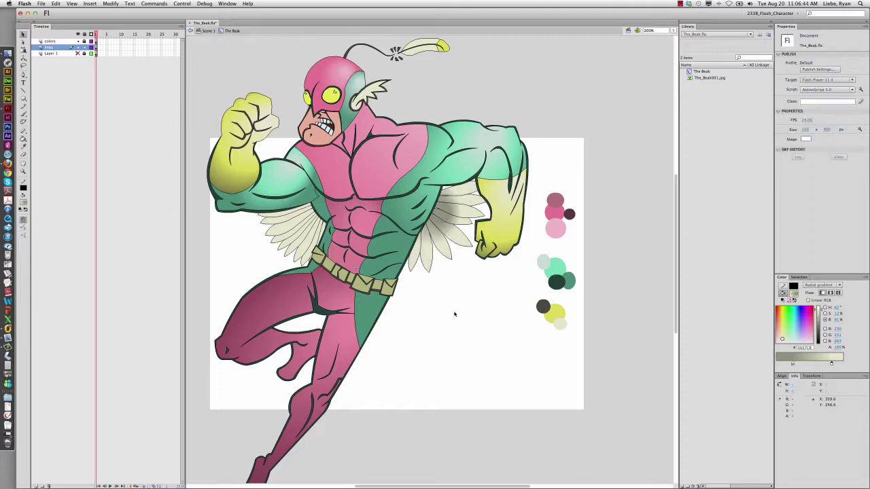
Enlarge the radial gradient across the wing beside the lowered arm to extend the shading from its base
key("f")
left_click(451, 210)
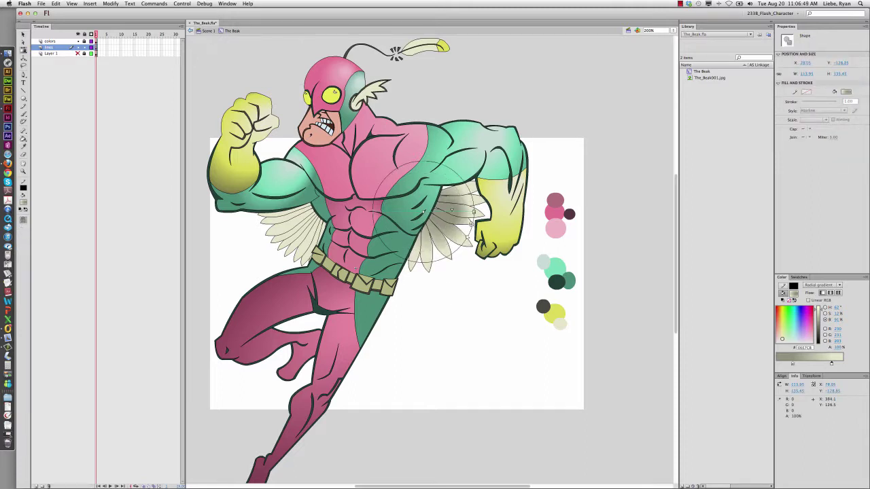
left_click_drag(471, 224, 451, 209)
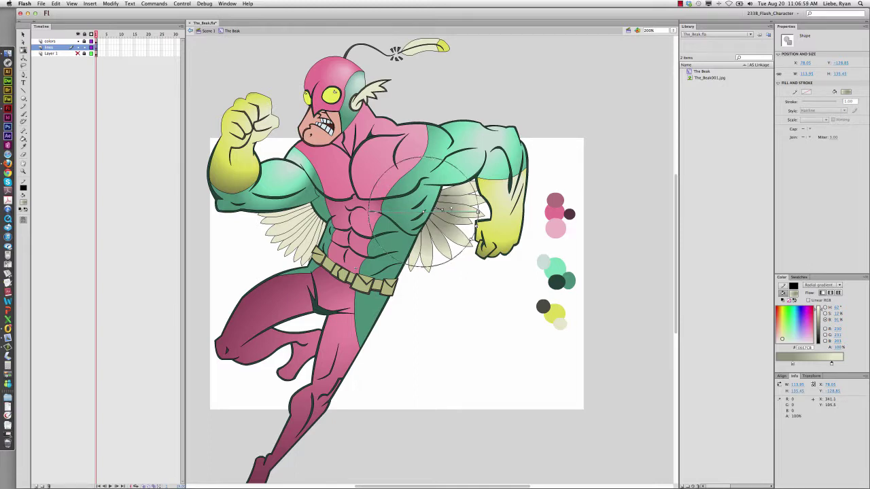
left_click(482, 284)
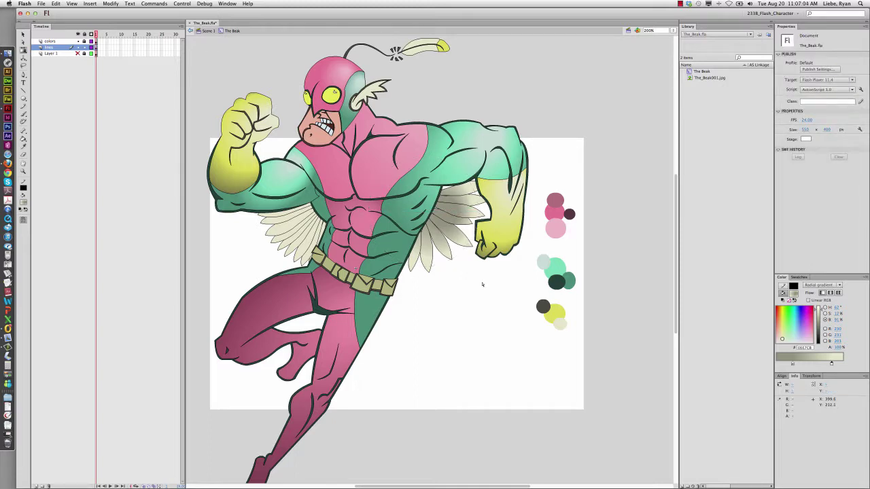
Fill the feathers of the wing below the raised arm with the grey-to-cream gradient
scroll(482, 284, "down", 3)
scroll(482, 284, "left", 3)
key("k")
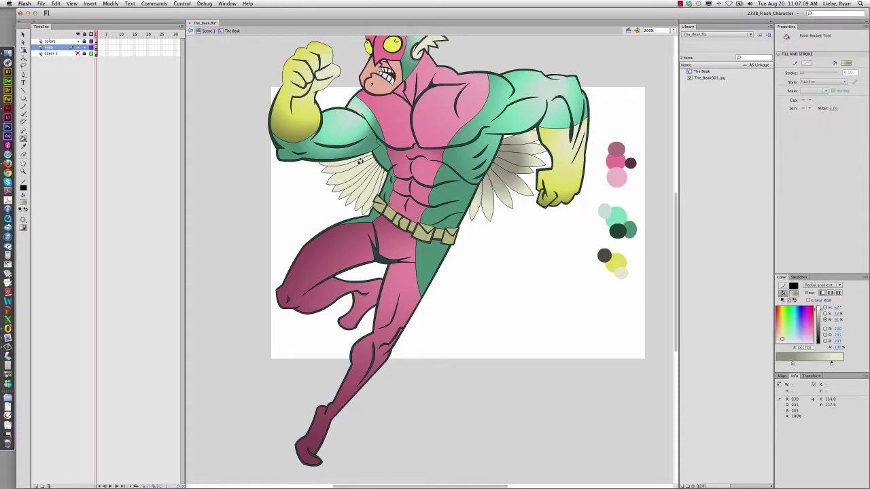
left_click(361, 163)
left_click(363, 170)
left_click(363, 178)
left_click(366, 183)
left_click(369, 190)
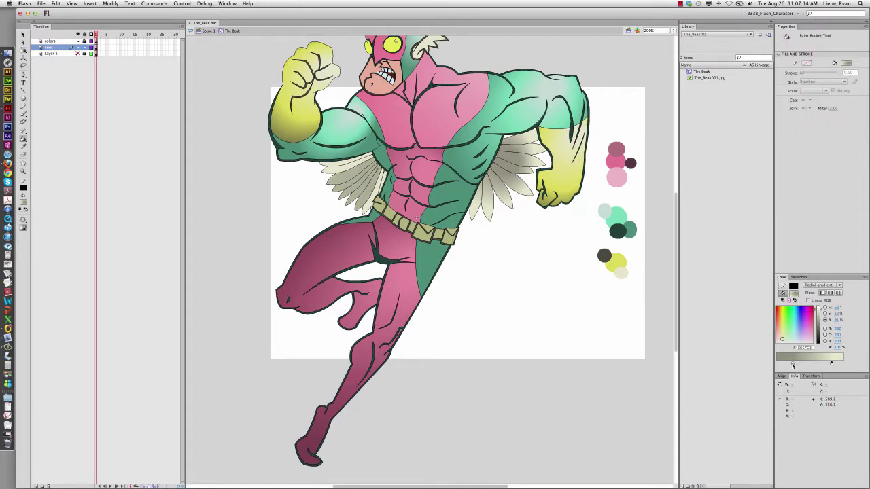
Shift the gradient's dark stop outward, set a feather below the raised arm to a radial gradient and reposition it
left_click(792, 365)
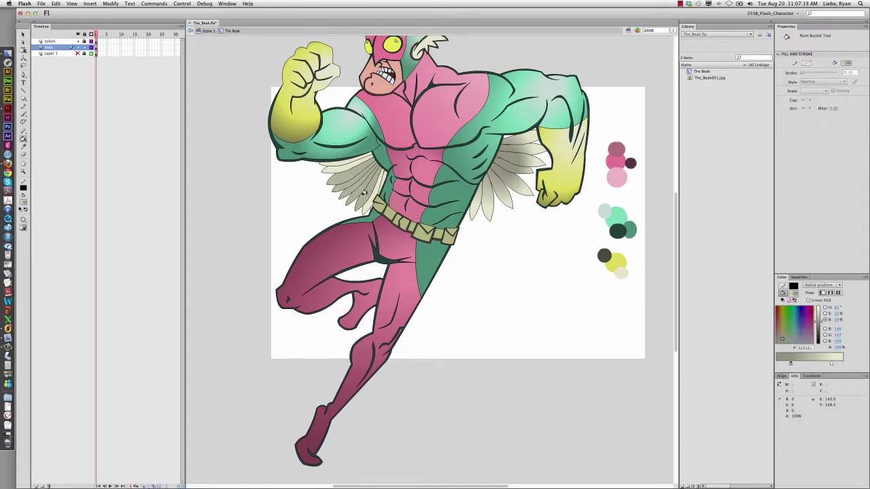
key("f")
left_click(356, 172)
left_click(821, 286)
left_click(820, 304)
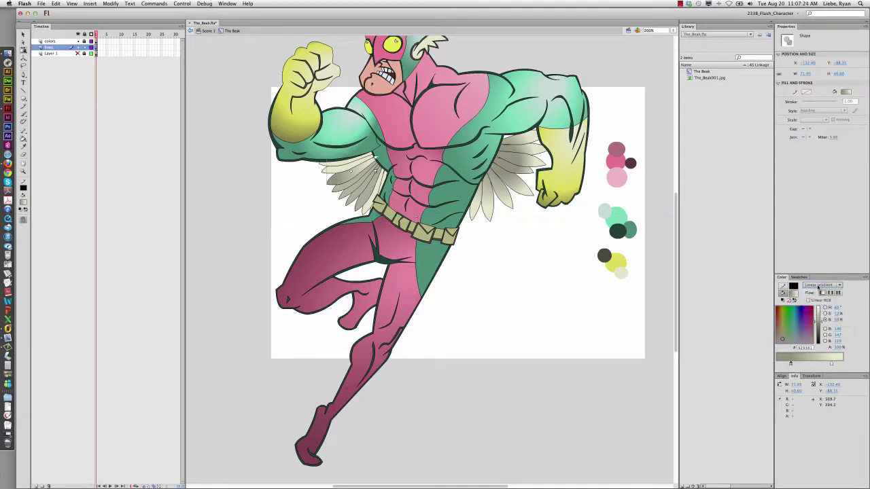
left_click(819, 288)
left_click(822, 303)
mouse_move(366, 170)
left_mouse_down()
mouse_move(386, 180)
mouse_move(360, 171)
left_mouse_up()
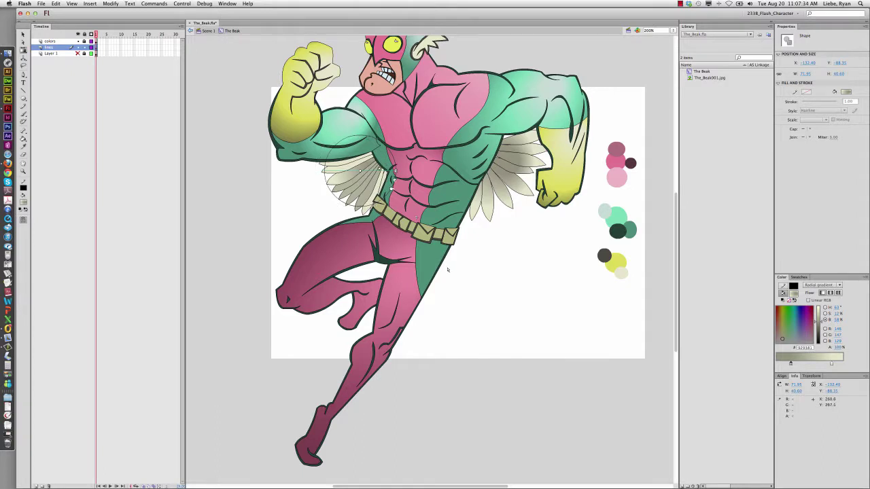
Apply the adjusted radial gradient to the remaining feathers of the wing below the raised arm
key("k")
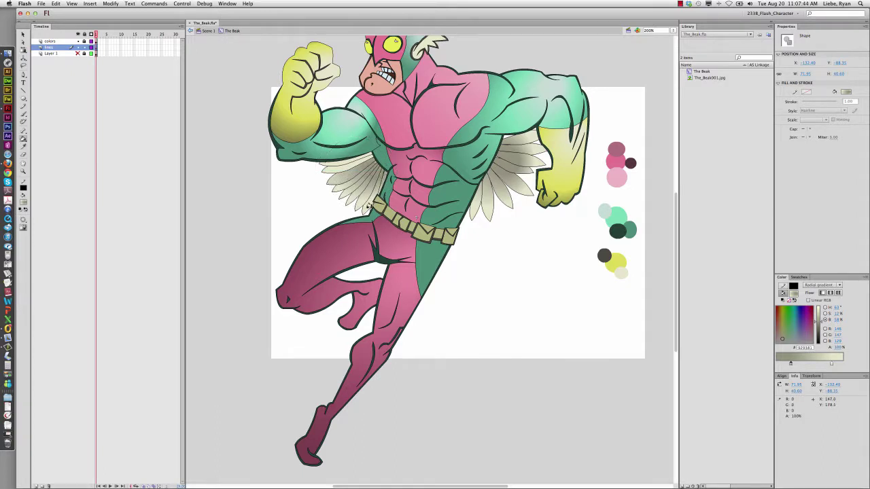
key("f")
left_click(360, 187)
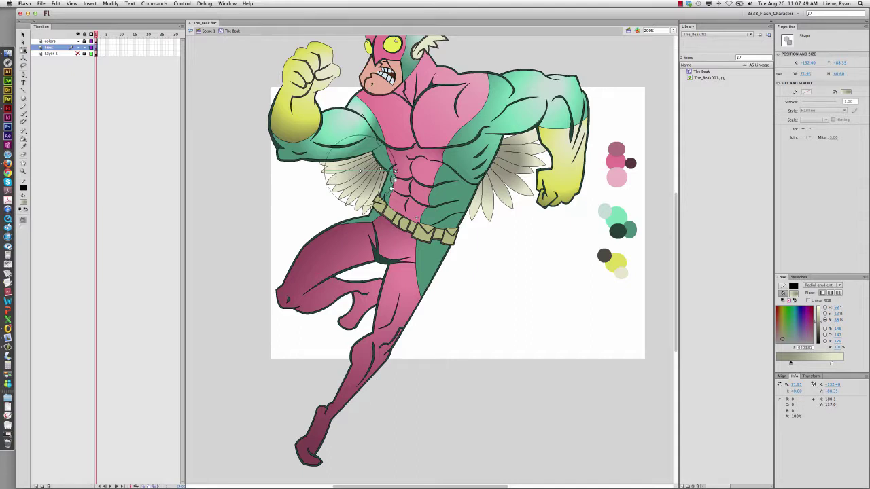
left_click(485, 298)
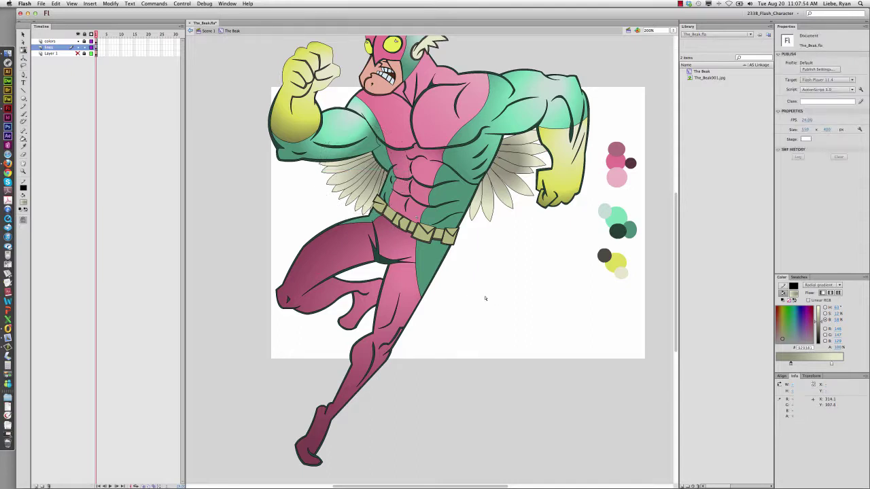
Reverse the gradient to run from cream to greyish brown and fill the small wing on the helmet with it
scroll(485, 298, "up", 3)
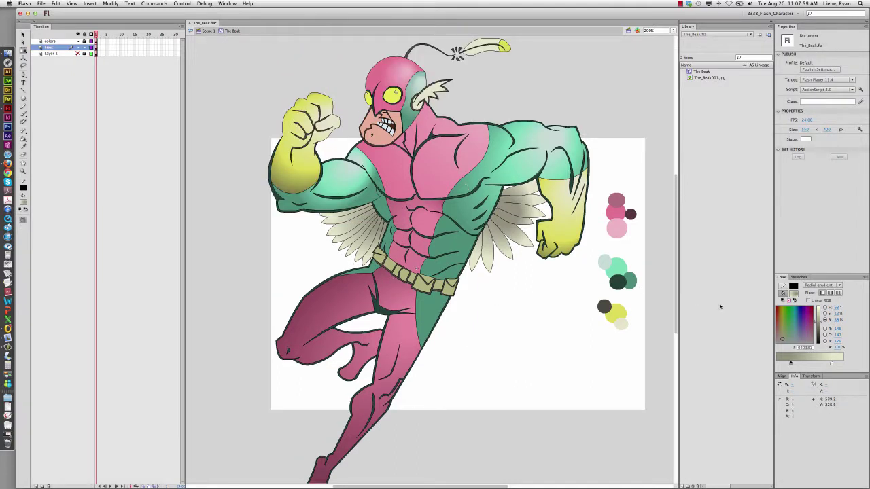
mouse_move(796, 366)
left_mouse_down()
mouse_move(835, 365)
mouse_move(795, 365)
left_mouse_up()
key("k")
left_click(429, 89)
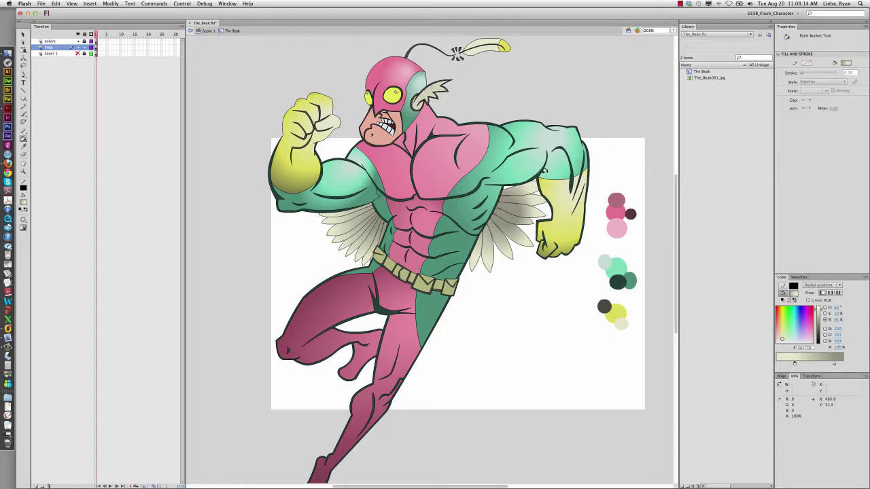
Set the helmet wing's fill to a radial gradient and adjust its centre and size around the wing
key("f")
left_click(432, 94)
left_click(822, 286)
left_click(825, 305)
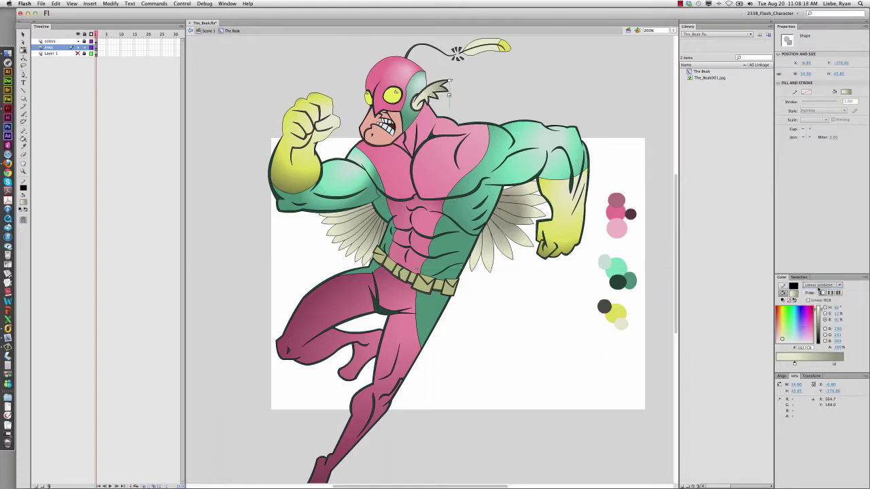
left_click(822, 285)
left_click(825, 312)
left_click(431, 94)
left_click_drag(430, 94, 447, 101)
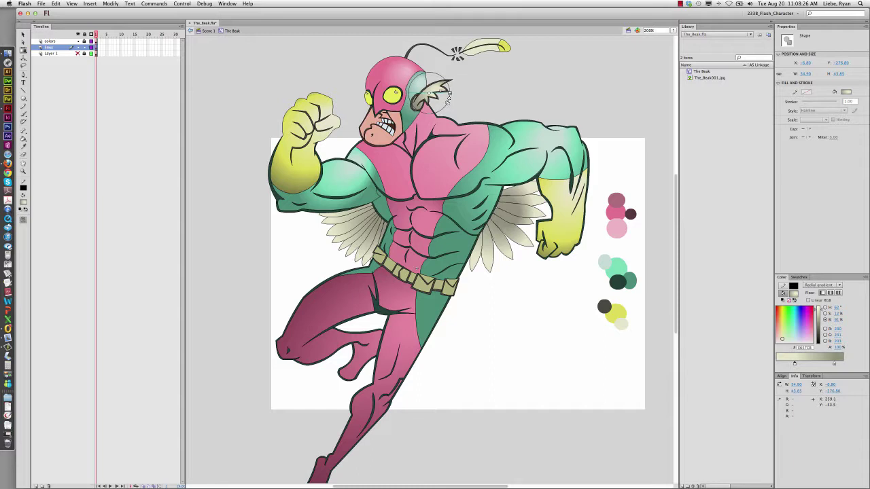
left_click(480, 93)
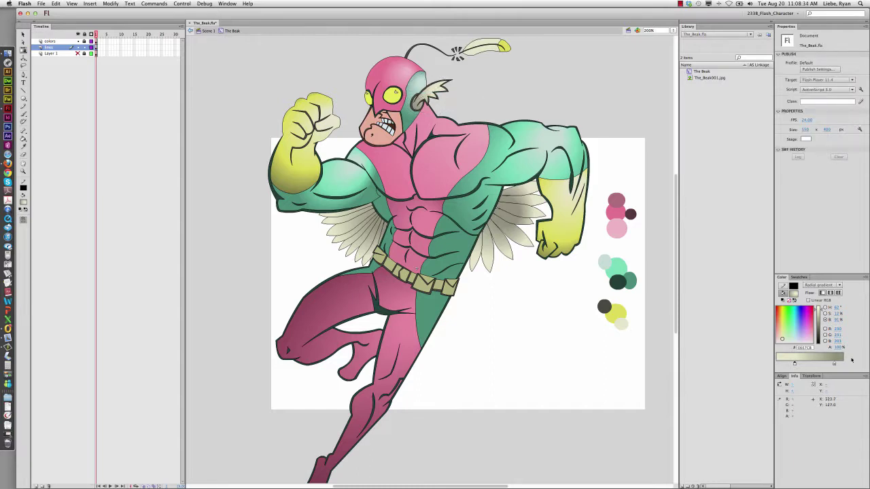
Fill both halves of the feather at the end of the antenna with the cream-to-grey radial gradient
key("k")
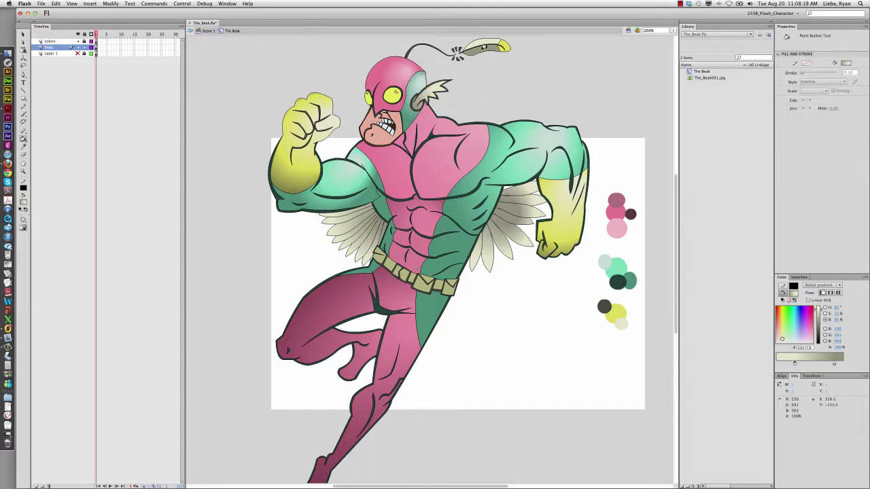
left_click(483, 47)
key("v")
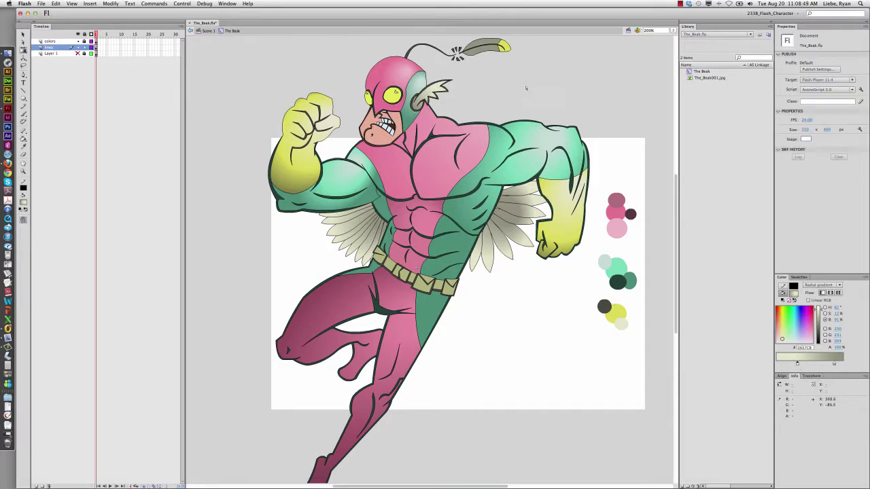
key("k")
left_click(485, 51)
left_click(481, 45)
Reset the lower half of the antenna feather to a radial gradient and enlarge the gradient around the feather
scroll(509, 117, "up", 5)
key("f")
left_click(488, 121)
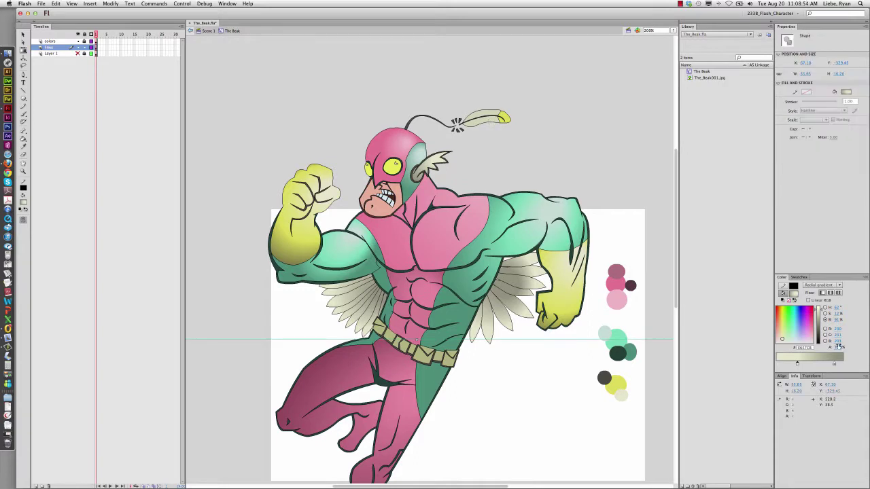
left_click(820, 285)
left_click(819, 305)
left_click(820, 285)
left_click(819, 309)
key("f")
left_click(484, 121)
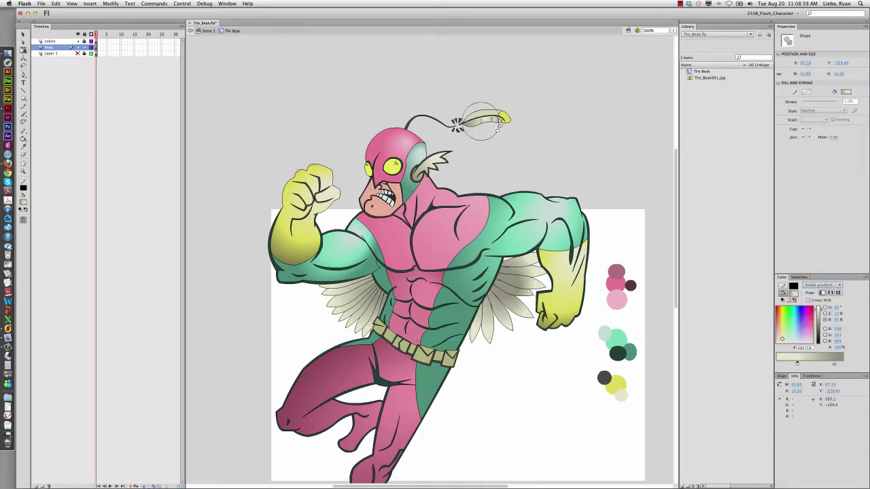
left_click_drag(499, 126, 507, 111)
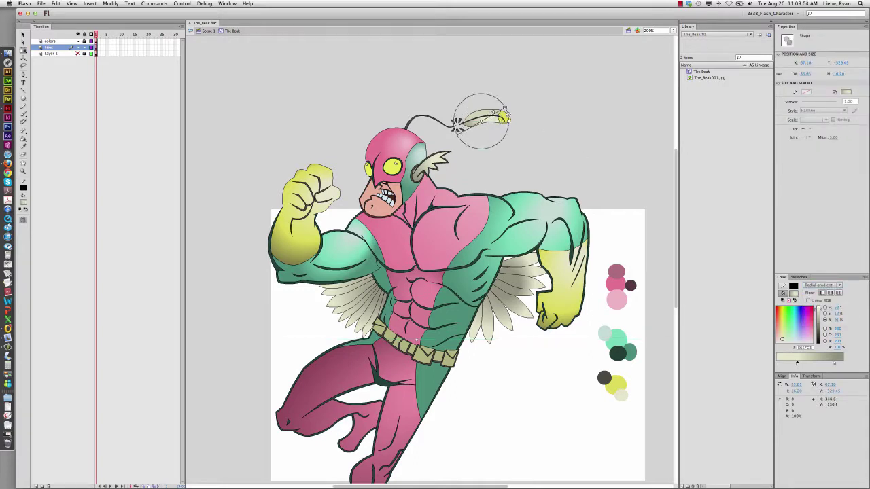
left_click(509, 142)
Sample the adjusted gradient from the feather's lower half and apply it to the upper half
key("i")
left_click(485, 119)
left_click(485, 113)
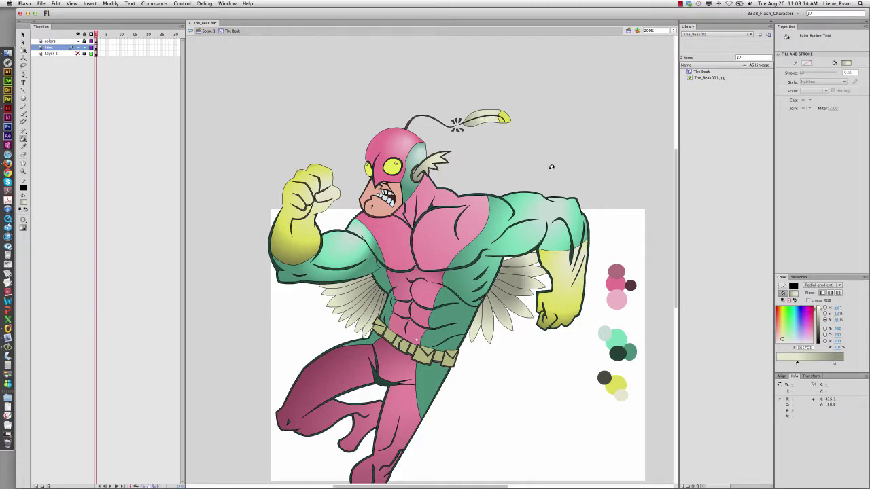
Set both stops of the radial gradient to bright yellow, sampled from the eye and the yellow palette swatch
key("i")
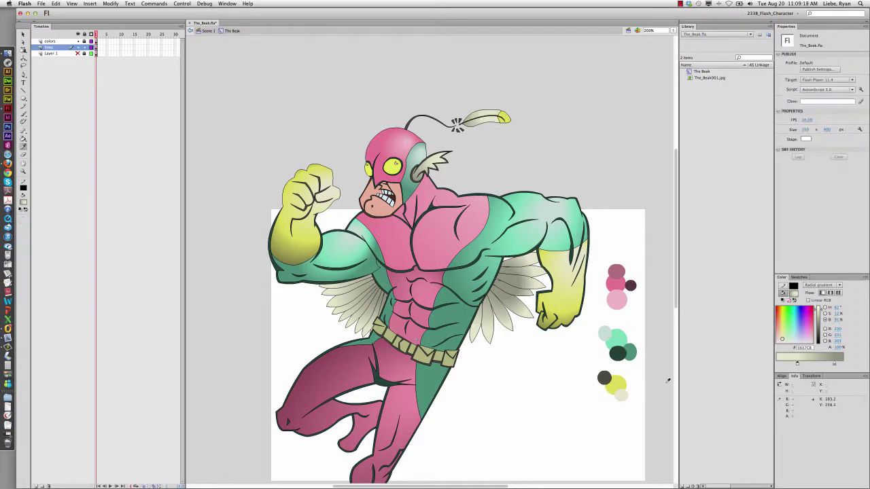
double_click(797, 364)
left_click(391, 164)
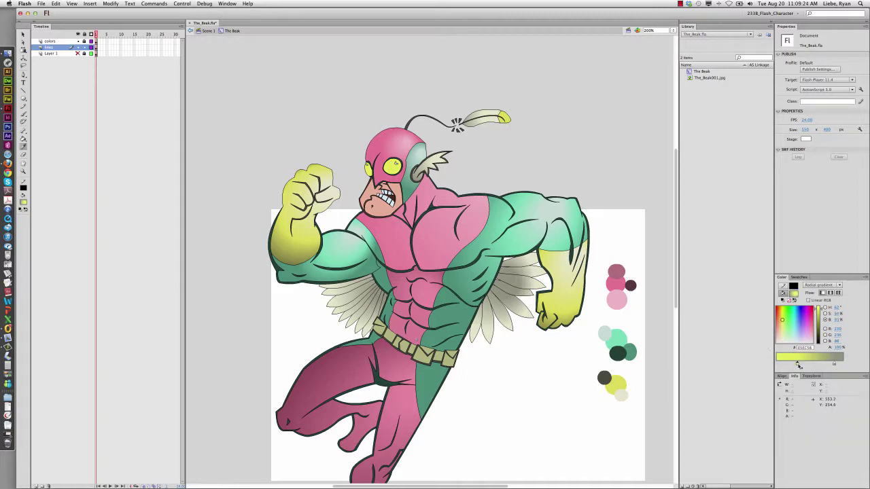
left_click(835, 365)
left_click(615, 384)
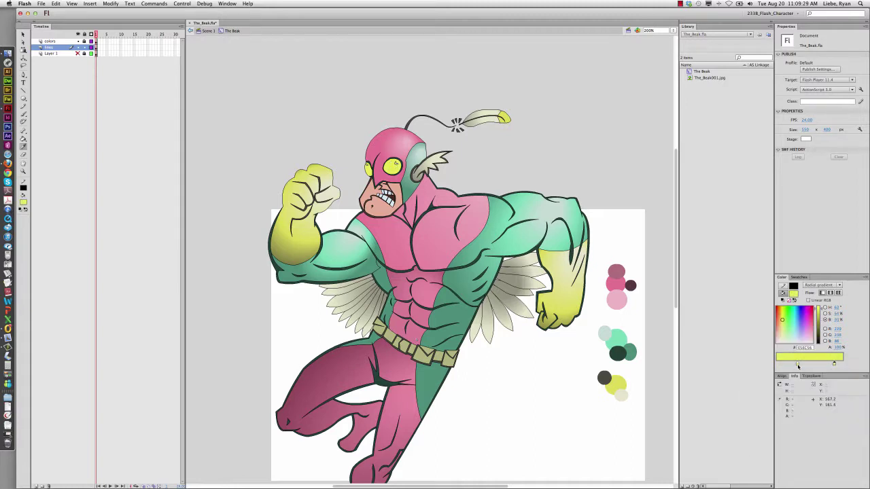
Lower the saturation of the gradient's inner stop to turn it pale yellow
double_click(798, 365)
key("Escape")
left_click(824, 314)
left_click_drag(820, 320, 823, 336)
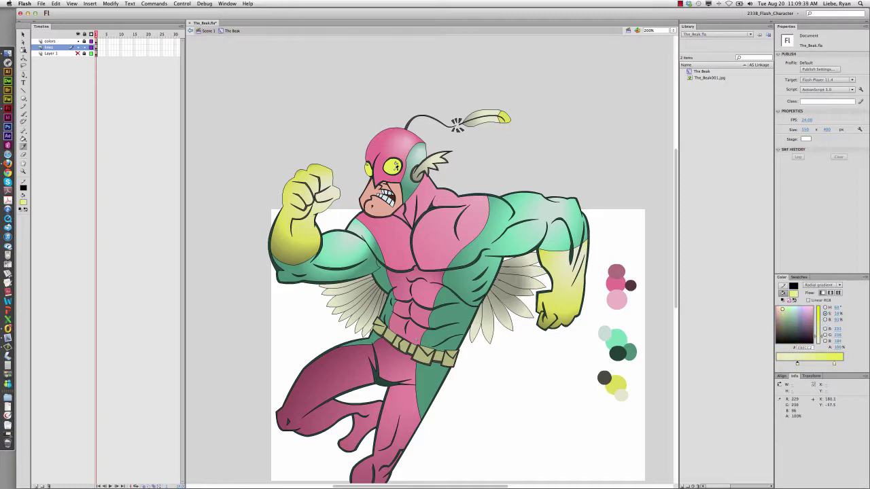
Fill the larger eye with the pale-to-bright yellow radial gradient and adjust the gradient's size around the eye
left_click(392, 166)
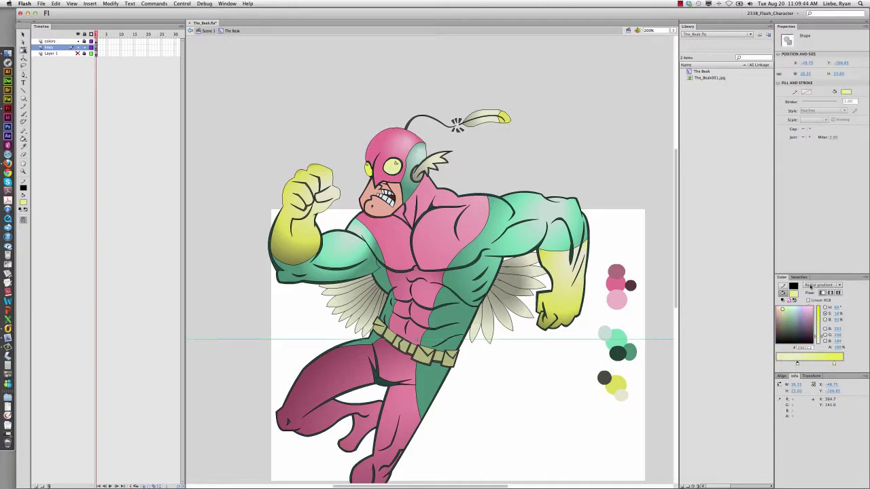
left_click(810, 287)
left_click(807, 310)
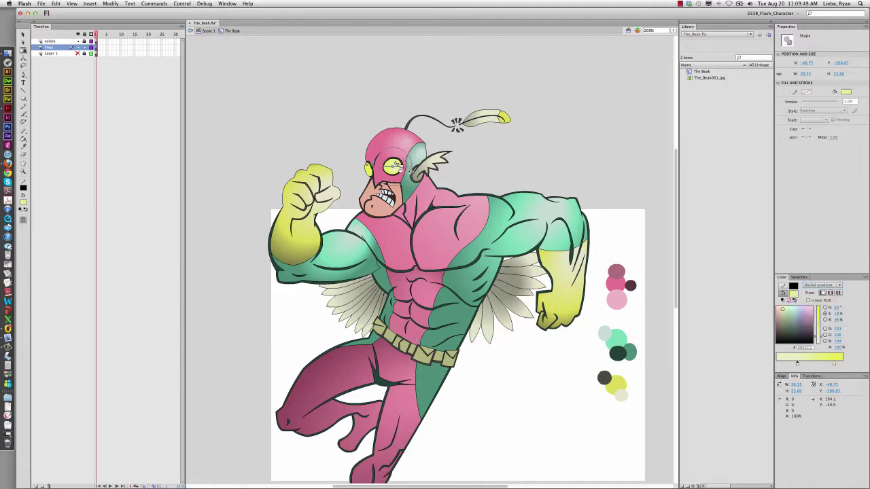
mouse_move(402, 170)
left_mouse_down()
mouse_move(410, 173)
mouse_move(396, 164)
mouse_move(406, 163)
left_mouse_up()
left_click(460, 177)
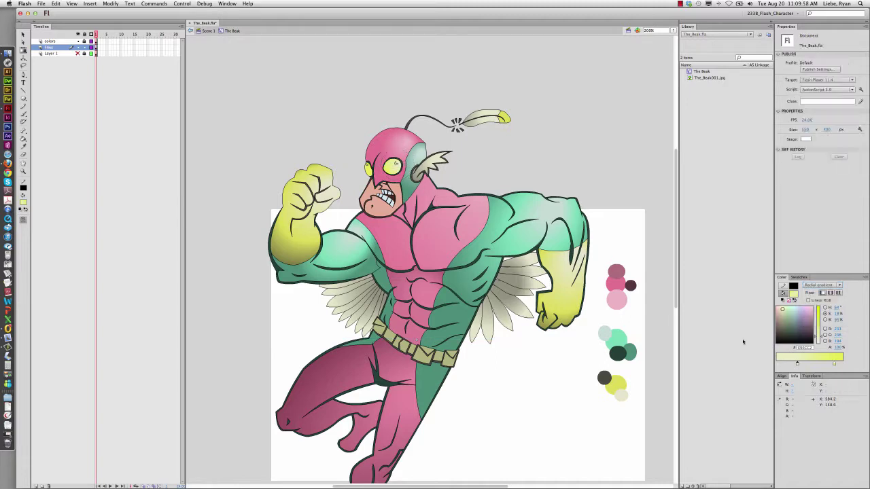
Shift the gradient's bright yellow stop slightly inward and fill the smaller eye with the gradient
double_click(833, 366)
left_click(834, 365)
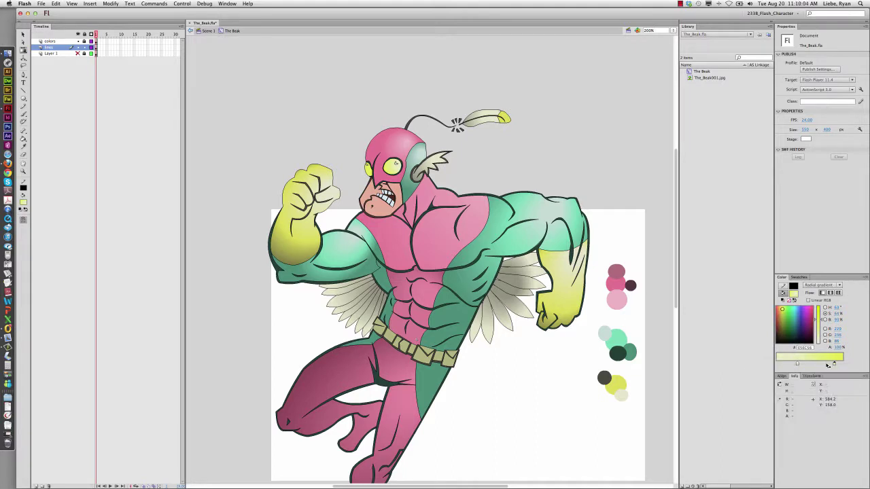
key("k")
left_click(368, 171)
Reset the smaller eye's fill to a radial gradient and fit the gradient's size to the eye
key("f")
left_click(369, 171)
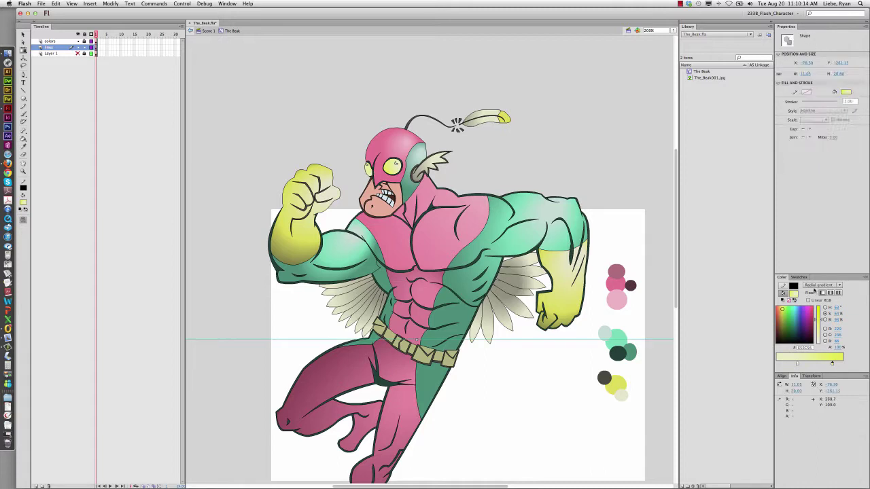
left_click(820, 285)
left_click(823, 306)
left_click(822, 285)
left_click(823, 312)
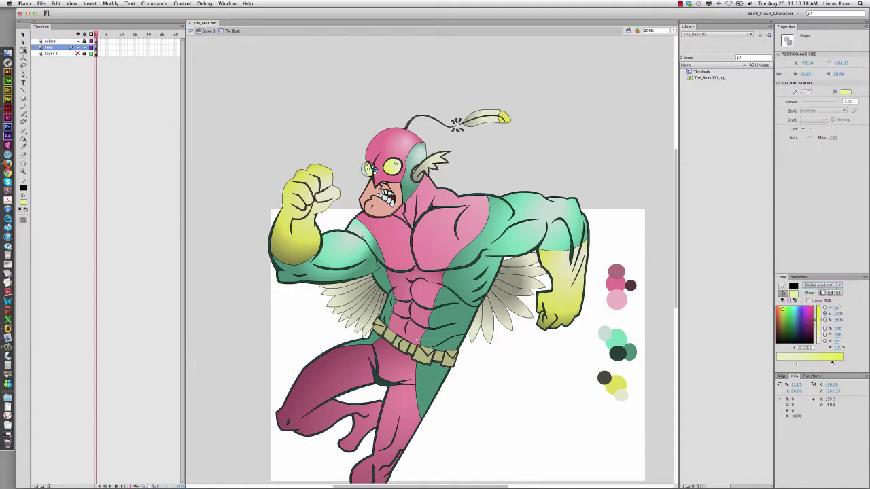
left_click_drag(375, 170, 373, 170)
left_click(514, 170)
scroll(513, 170, "down", 4)
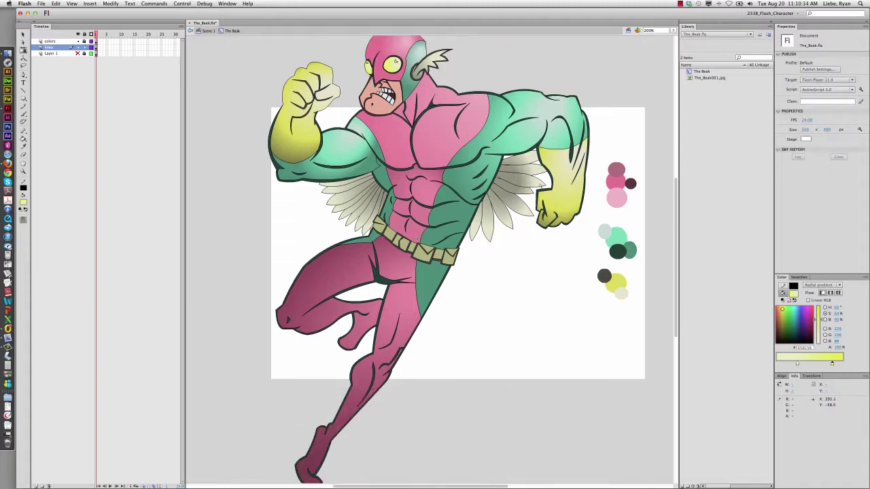
scroll(523, 135, "up", 2)
scroll(456, 261, "down", 1)
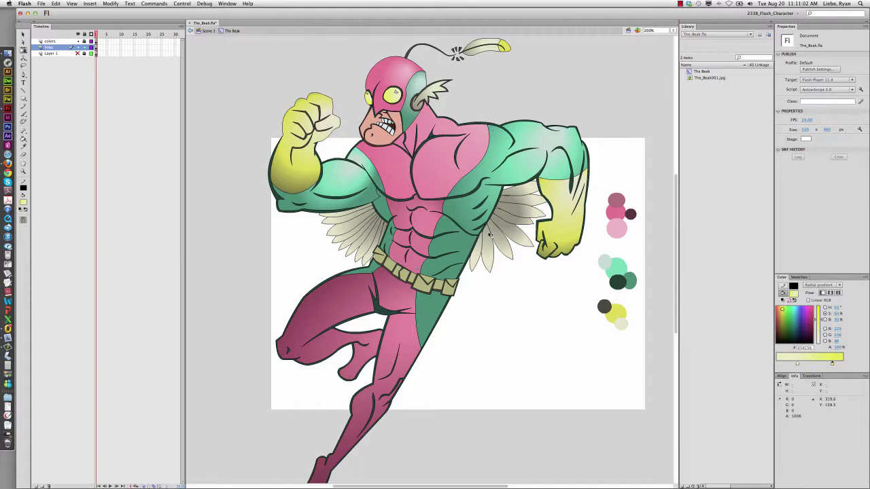
scroll(490, 233, "down", 1)
scroll(488, 234, "down", 7)
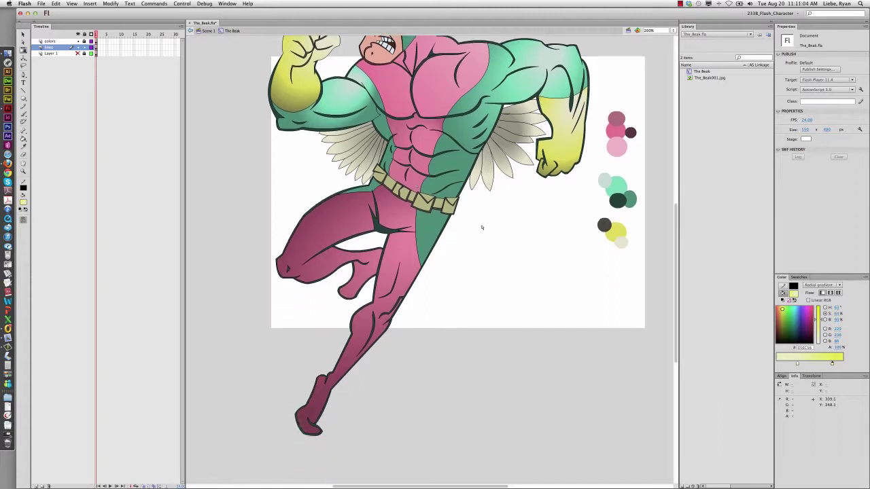
scroll(482, 227, "up", 9)
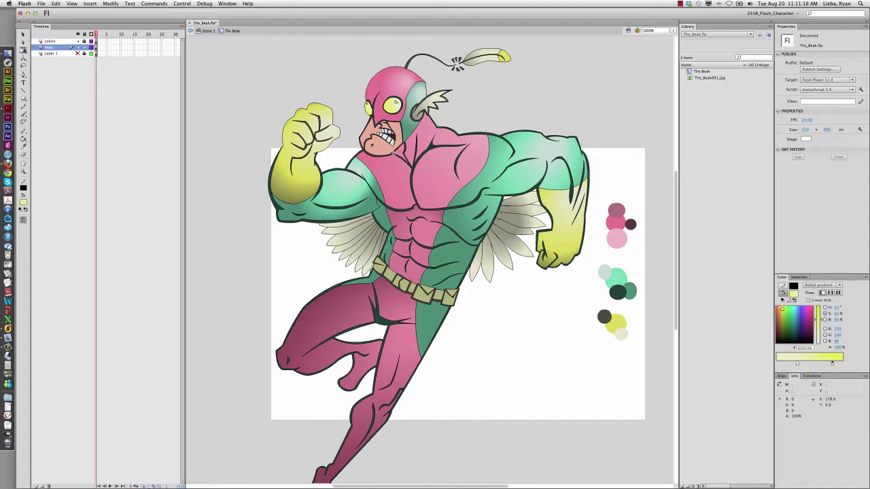
Set both stops of the radial gradient to the dark brown sampled from the outline under the chin
key("z")
left_click(386, 127)
scroll(462, 253, "down", 5)
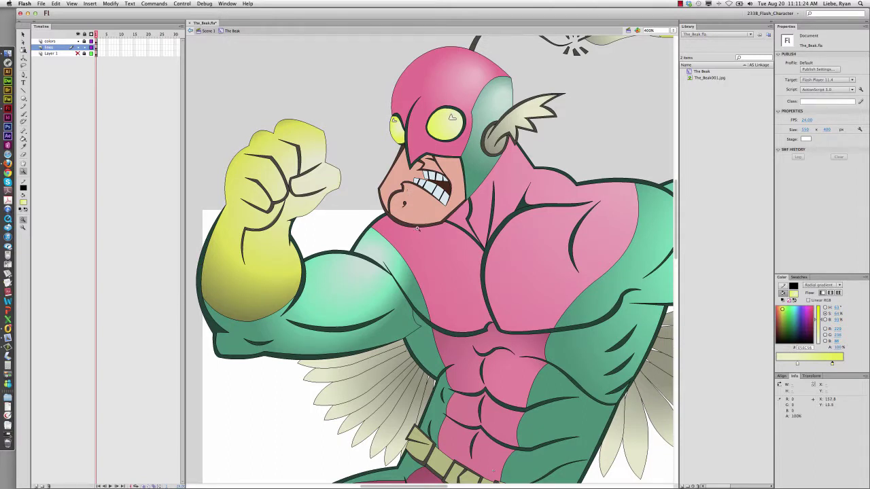
left_click(798, 366)
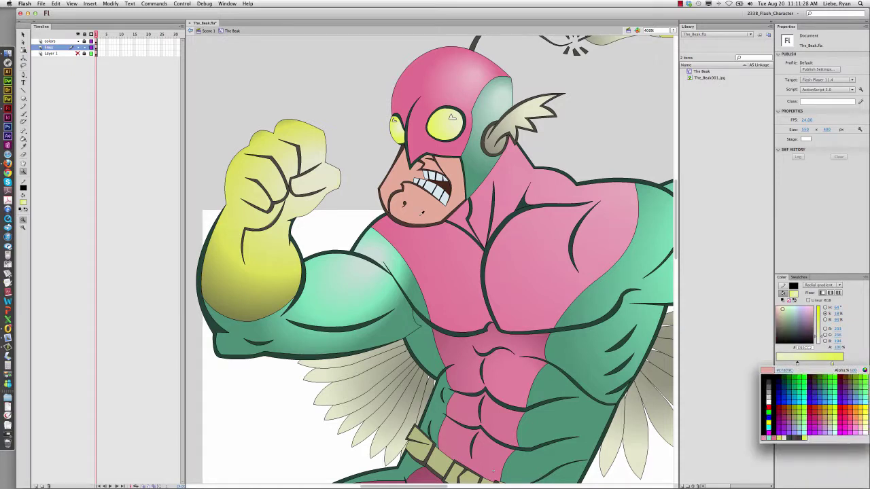
left_click(417, 224)
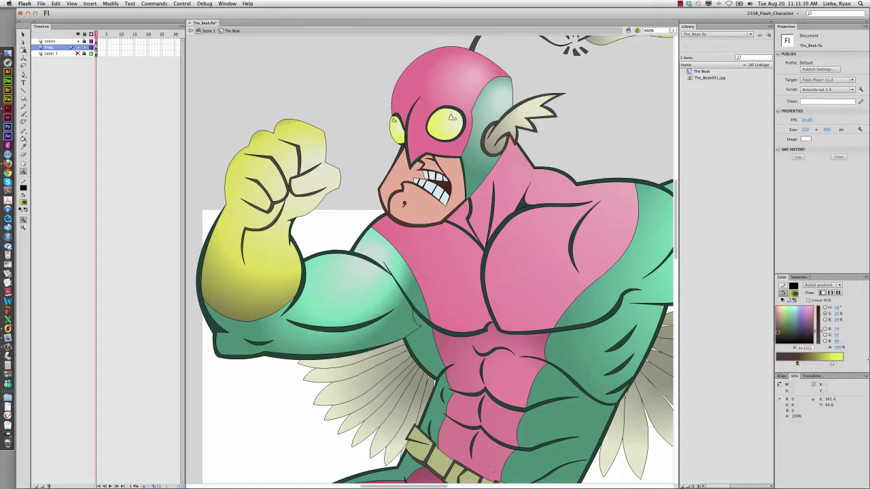
left_click(832, 365)
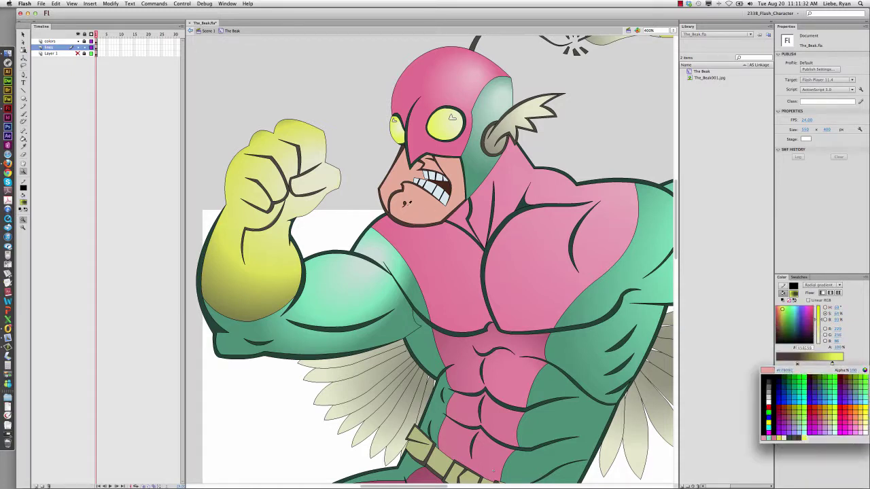
left_click(404, 223)
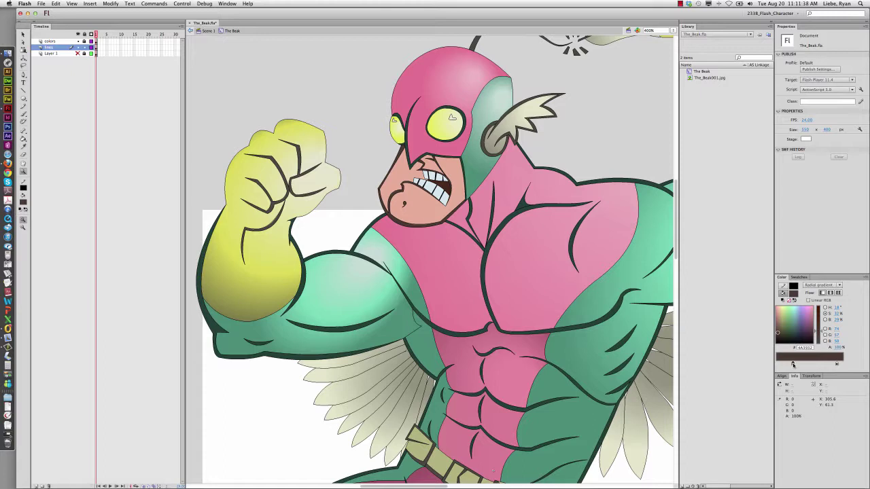
Lighten the inner stop to 63% brightness and 40% saturation and fill the lower face's outline with the brown gradient
double_click(793, 365)
left_click(793, 366)
left_click(825, 320)
left_click_drag(822, 334, 824, 321)
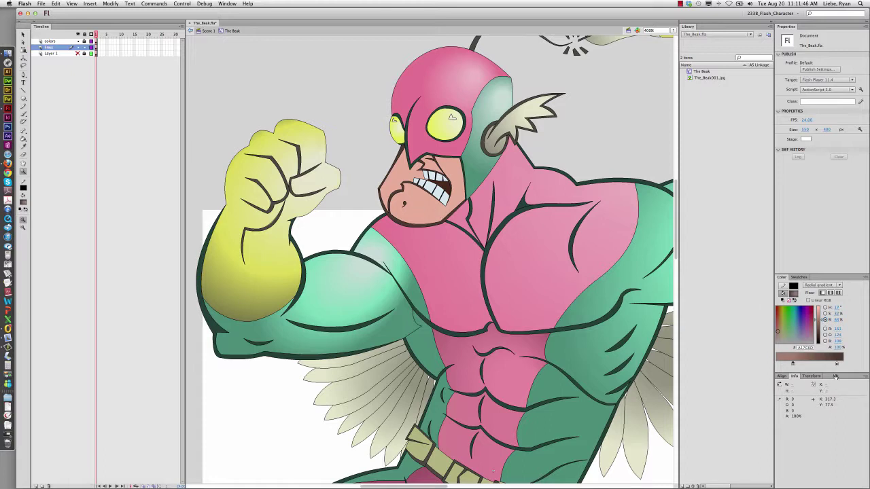
left_click(825, 313)
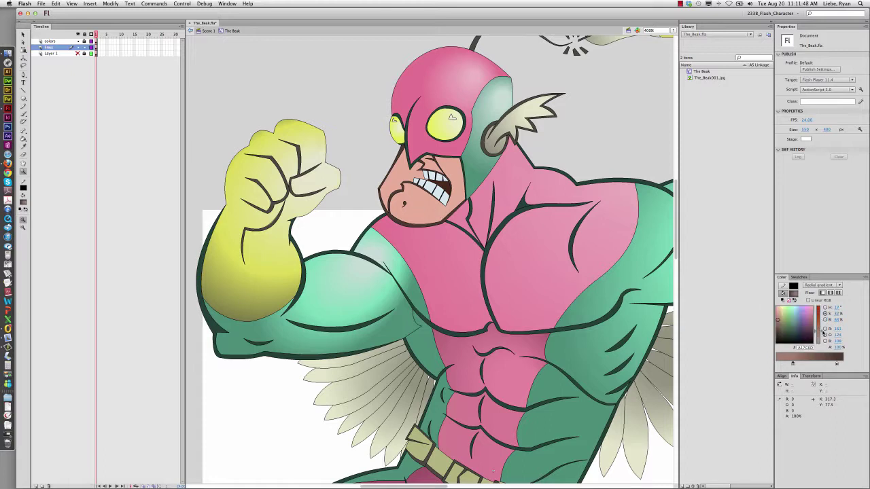
left_click_drag(821, 331, 823, 331)
key("k")
left_click(393, 216)
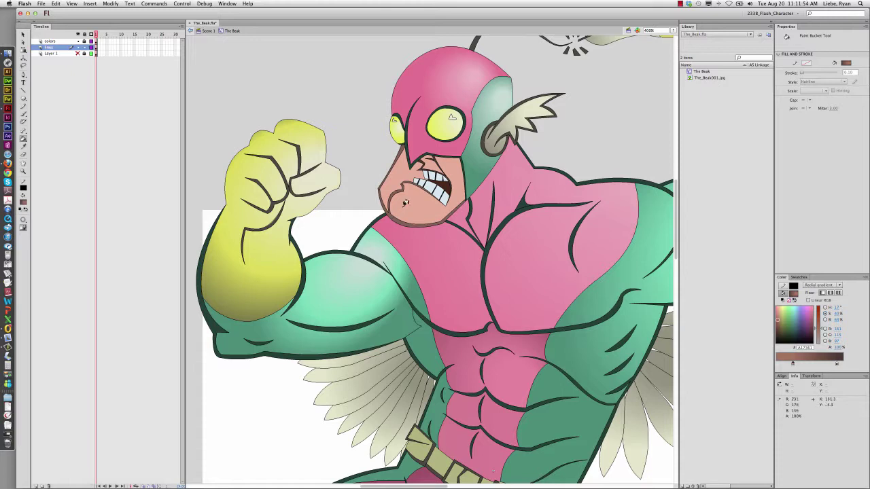
scroll(401, 202, "left", 2)
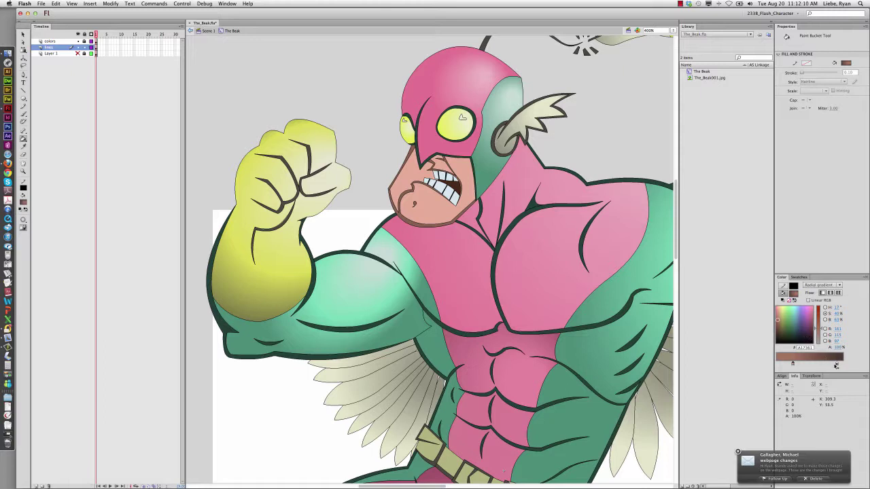
Reverse the brown gradient so it runs from the dark brown to the lighter reddish brown
mouse_move(836, 364)
left_mouse_down()
mouse_move(790, 365)
mouse_move(833, 365)
left_mouse_up()
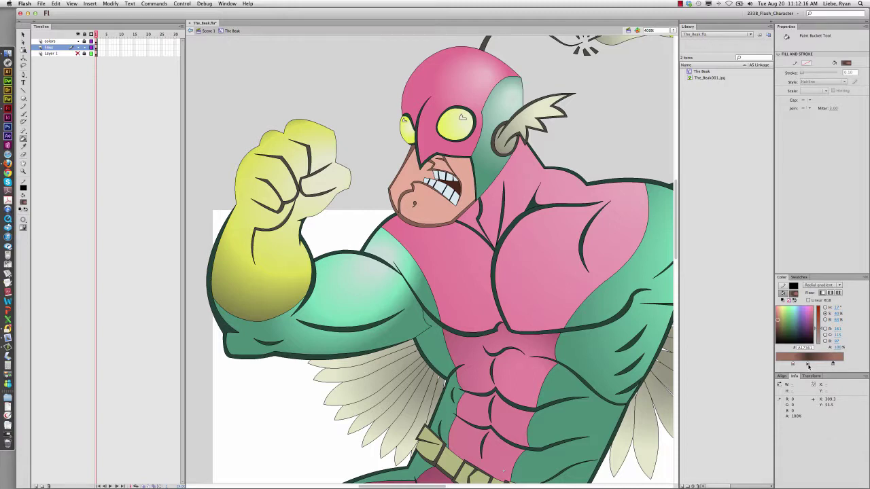
left_click_drag(836, 384, 782, 365)
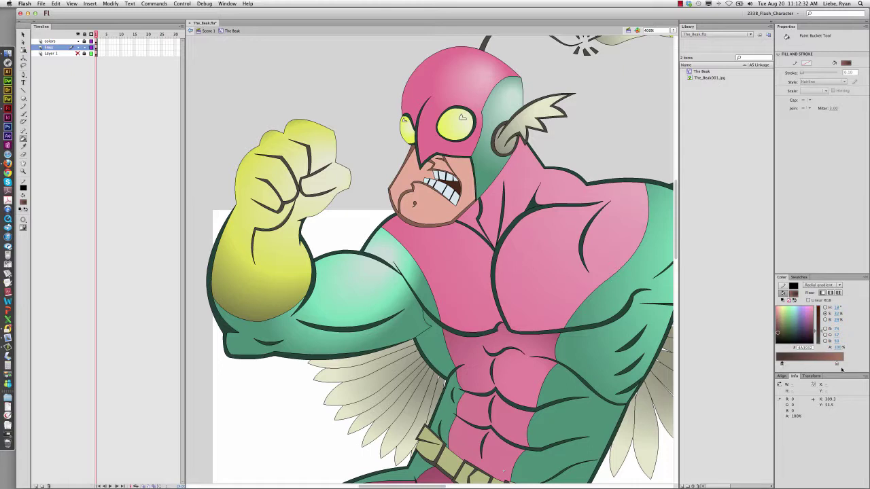
left_click_drag(836, 365, 830, 365)
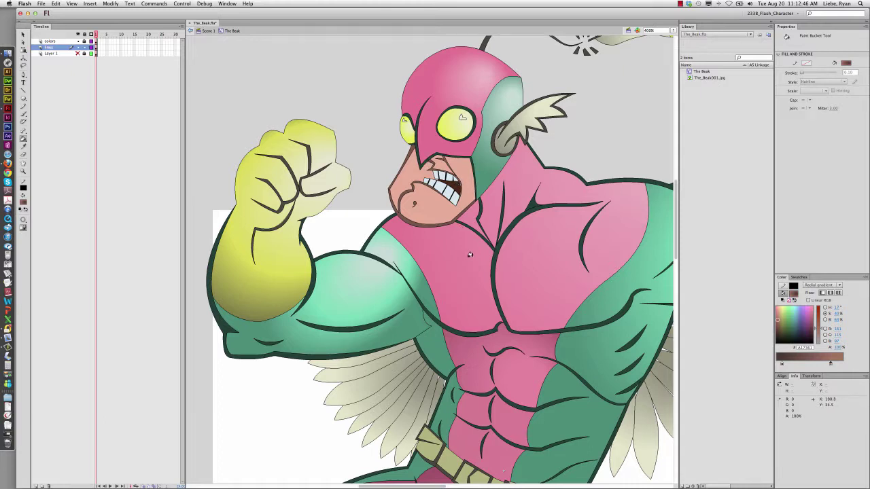
key("h")
left_click(422, 226)
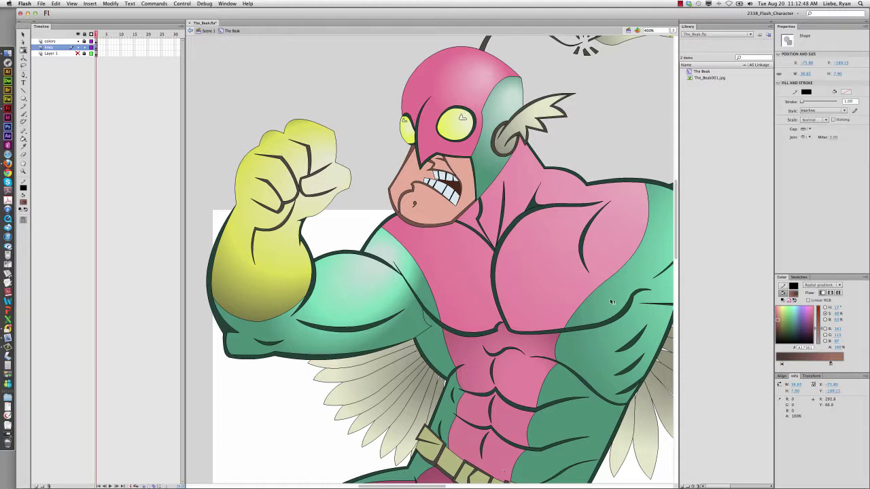
left_click(810, 286)
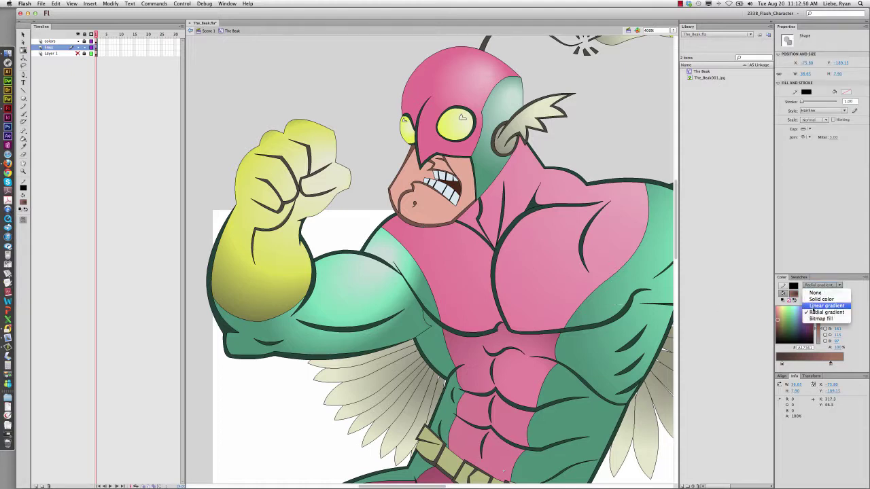
left_click(813, 298)
left_click(820, 285)
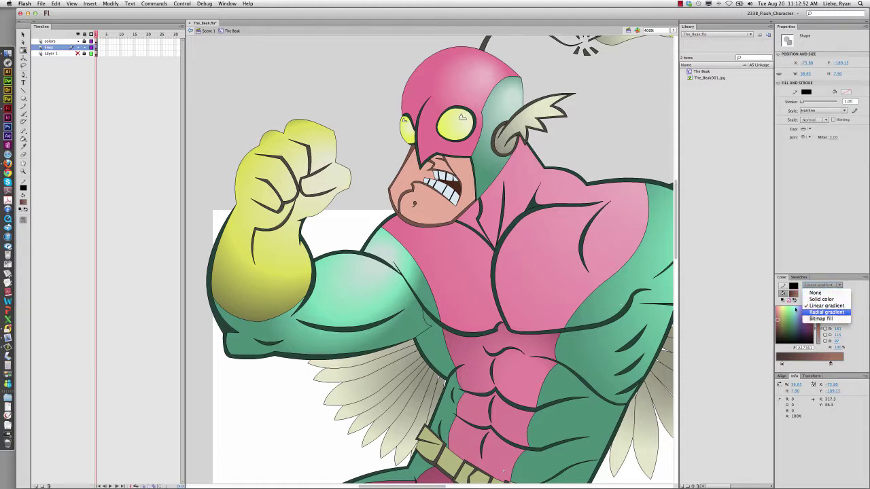
left_click(818, 311)
Reset the lower face outline's fill to a radial gradient and rotate the gradient upward towards the mask
left_click(422, 227)
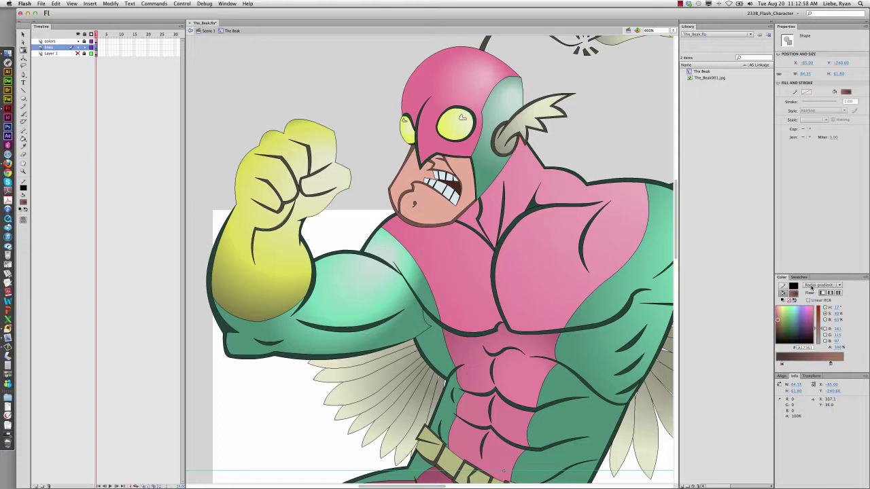
left_click(811, 288)
left_click(815, 307)
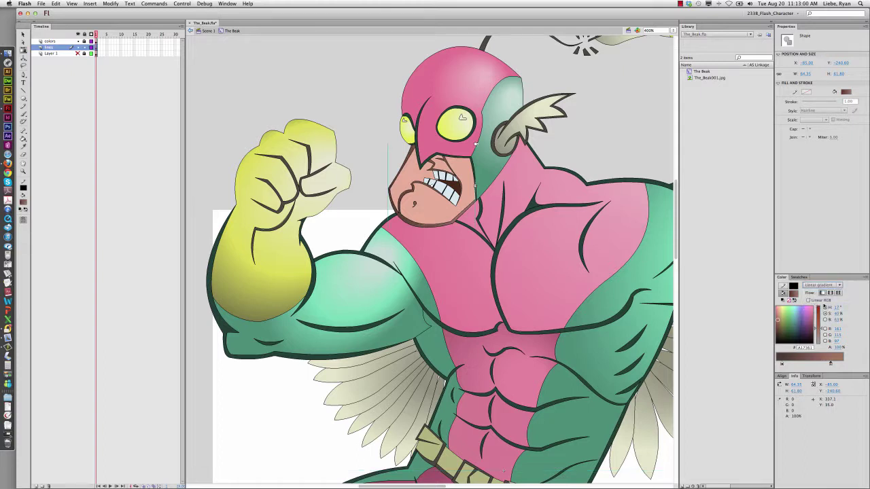
left_click(825, 284)
left_click(823, 314)
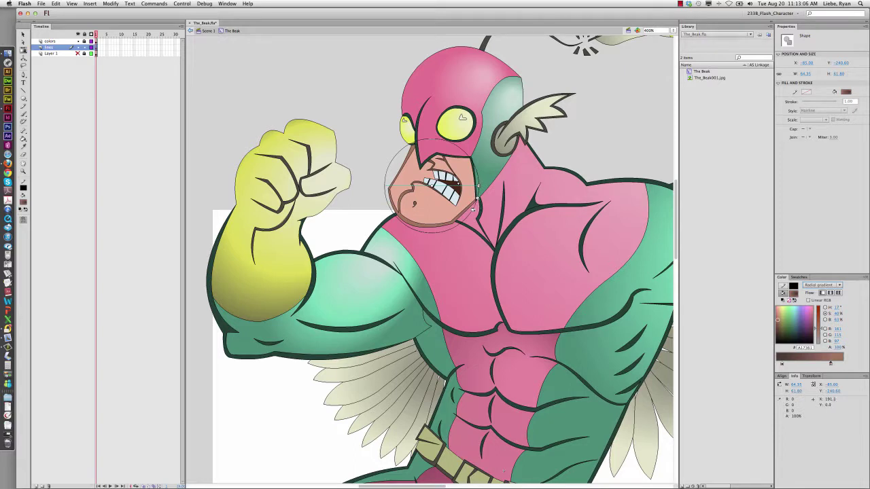
left_click_drag(473, 210, 465, 151)
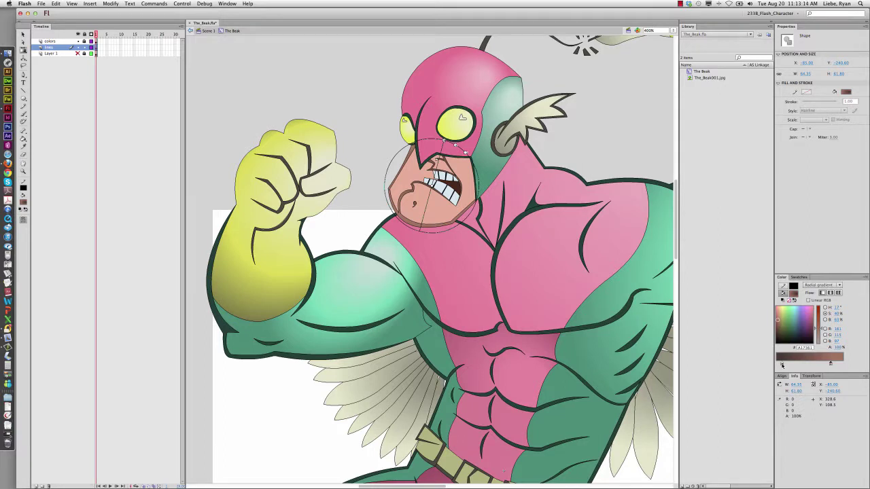
Darken the dark stop of the face outline's gradient to 10% brightness and sample the fill of the chin outline
left_click(782, 364)
left_click(825, 319)
left_click_drag(821, 335, 821, 342)
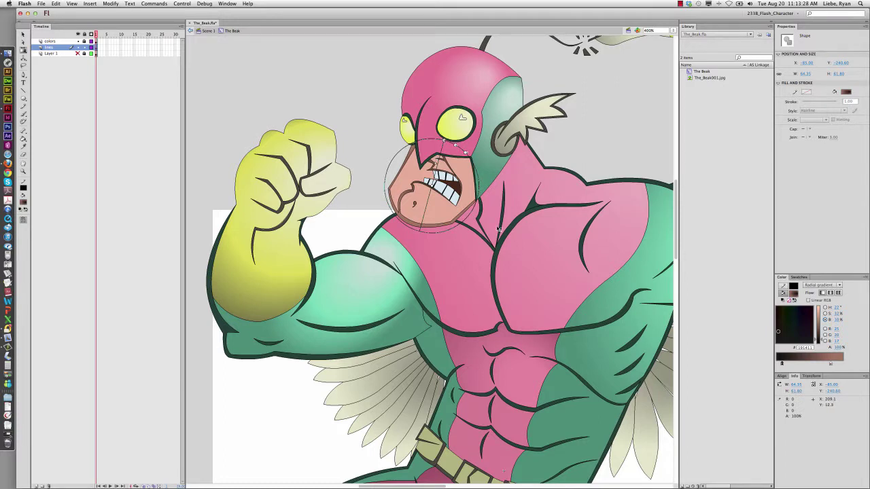
key("i")
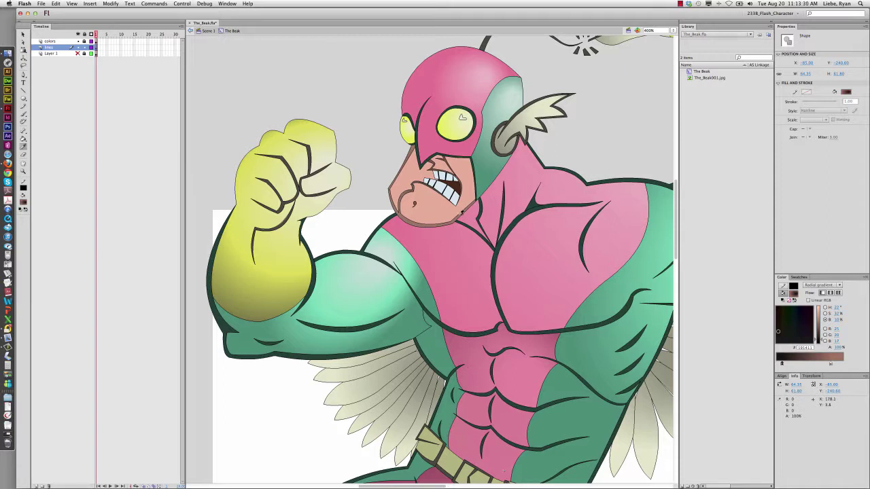
left_click(413, 220)
key("i")
left_click(419, 222)
key("v")
left_click(373, 162)
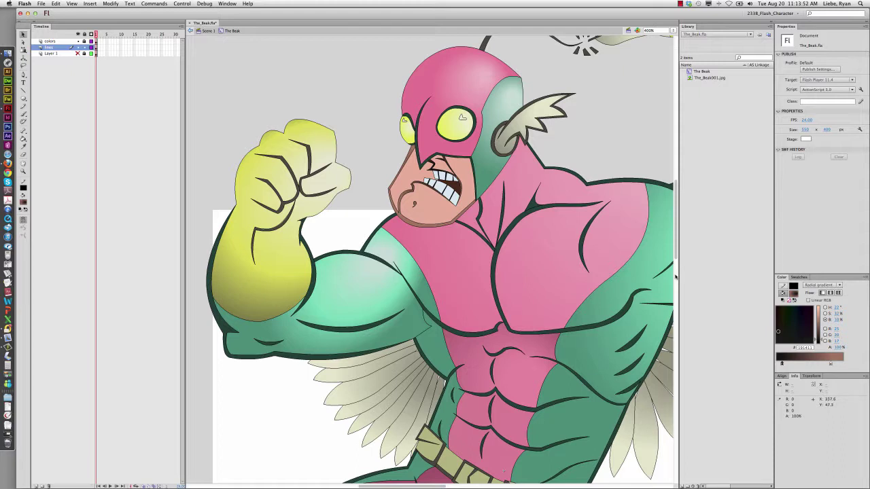
Set both stops of the radial gradient to the face's skin colour and darken the inner stop to 64% brightness
double_click(829, 364)
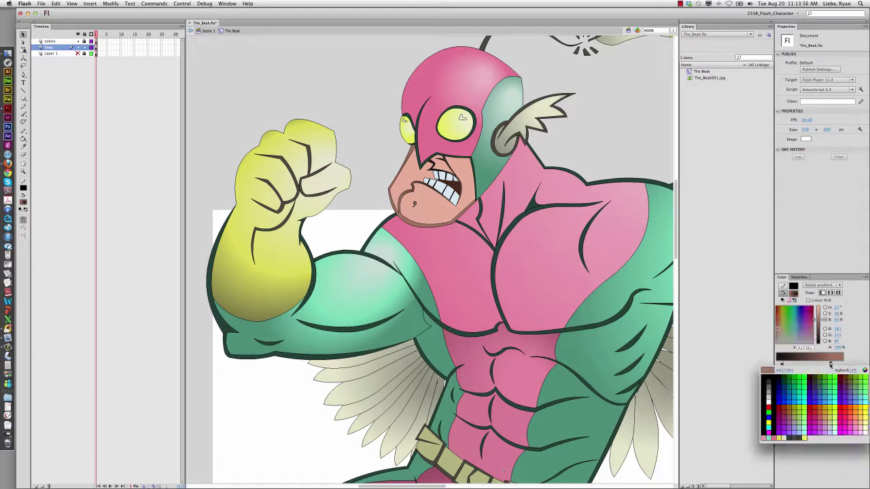
left_click(778, 345)
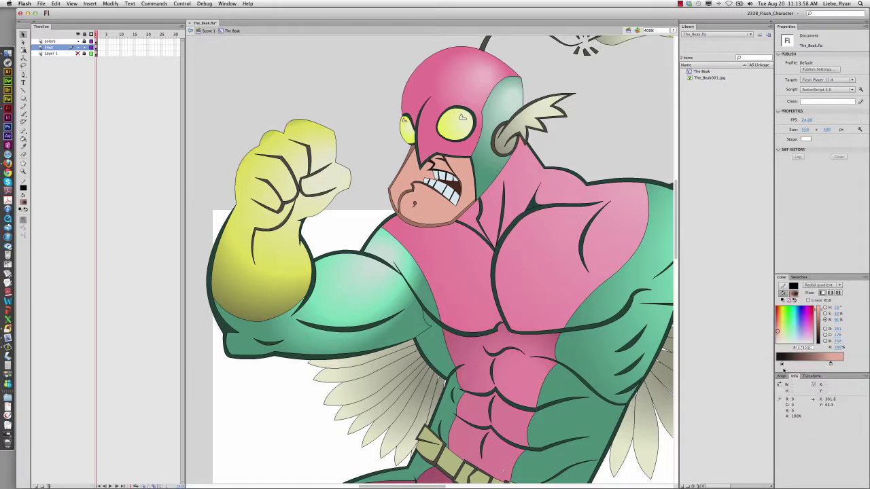
double_click(782, 364)
left_click(491, 231)
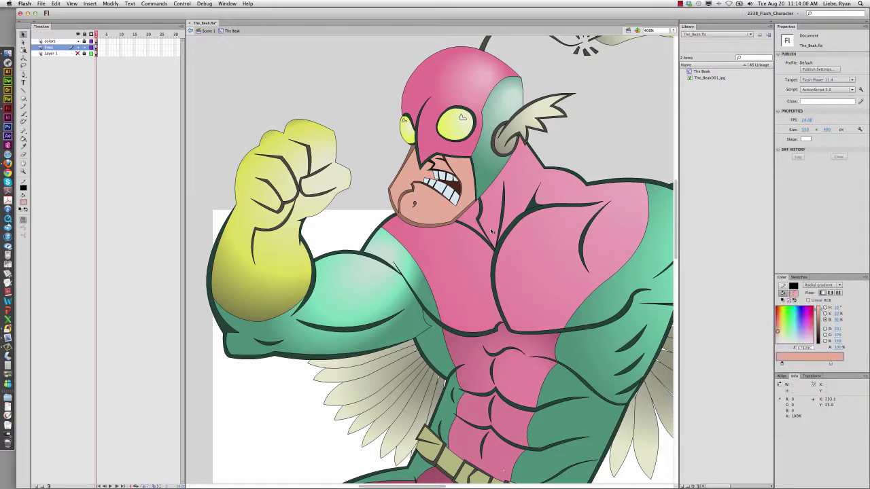
left_click_drag(821, 309, 821, 320)
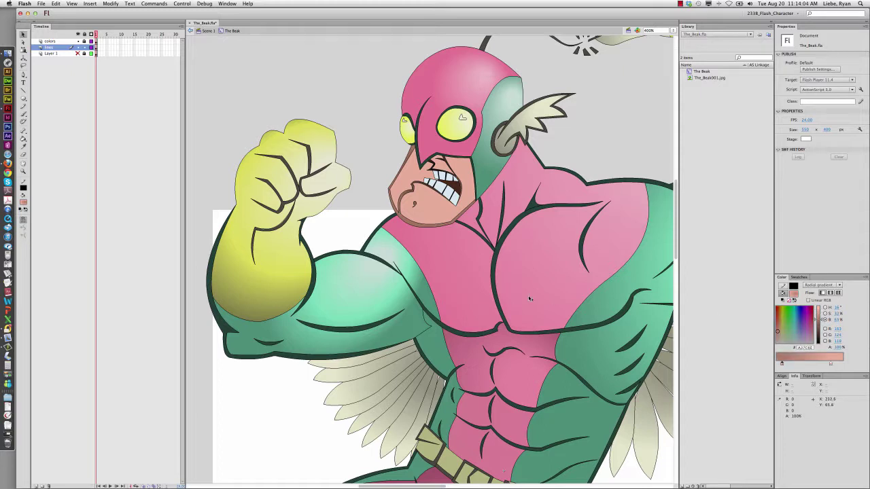
Fill the skin areas of the chin, cheek and nose with the skin-coloured radial gradient
key("k")
left_click(430, 197)
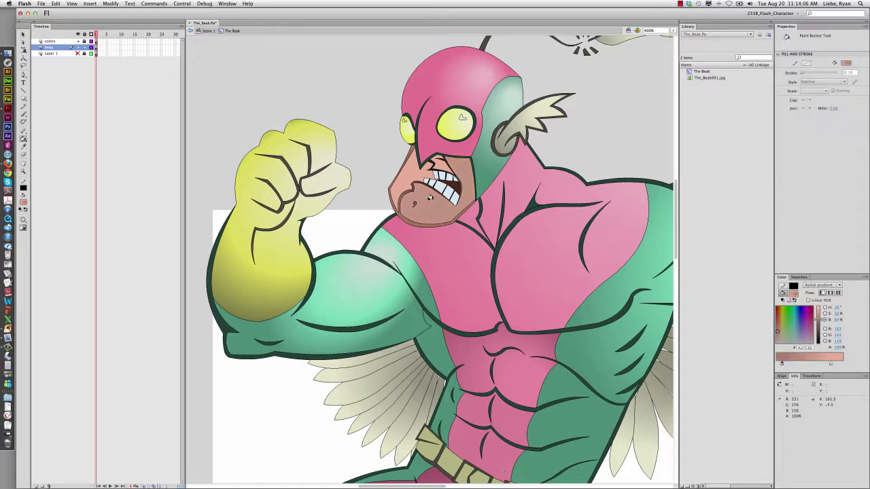
left_click(409, 178)
left_click(442, 166)
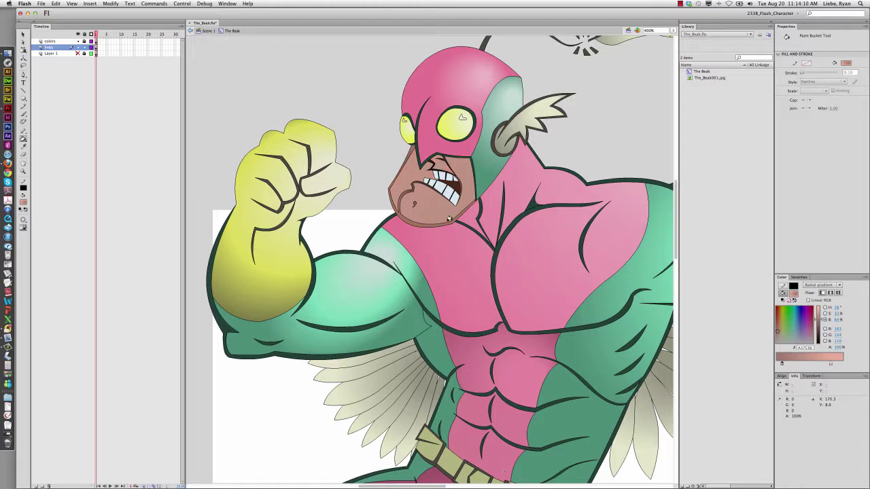
Reset the chin's fill to a radial gradient, then rotate and enlarge the gradient around the lower face
key("f")
left_click(436, 217)
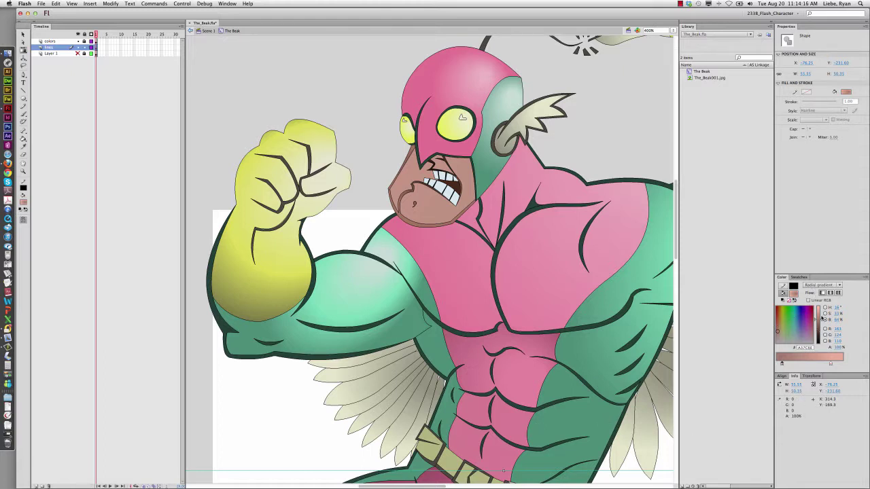
left_click(819, 285)
left_click(818, 302)
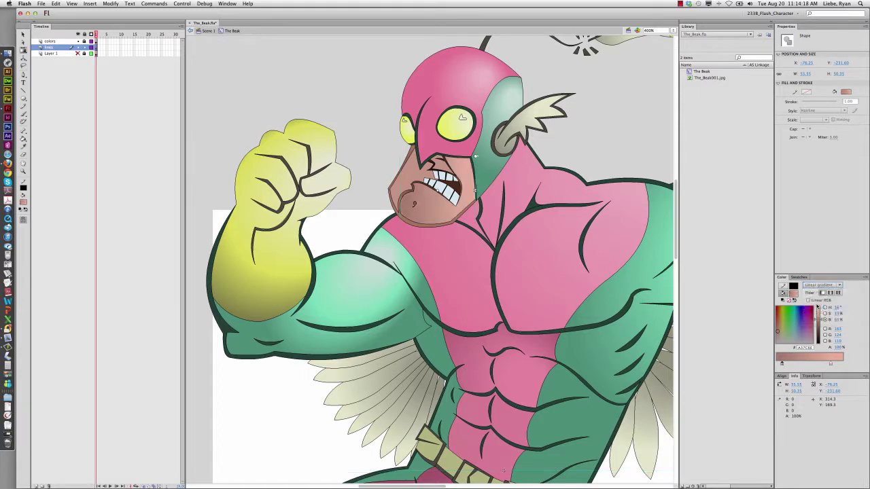
left_click(815, 286)
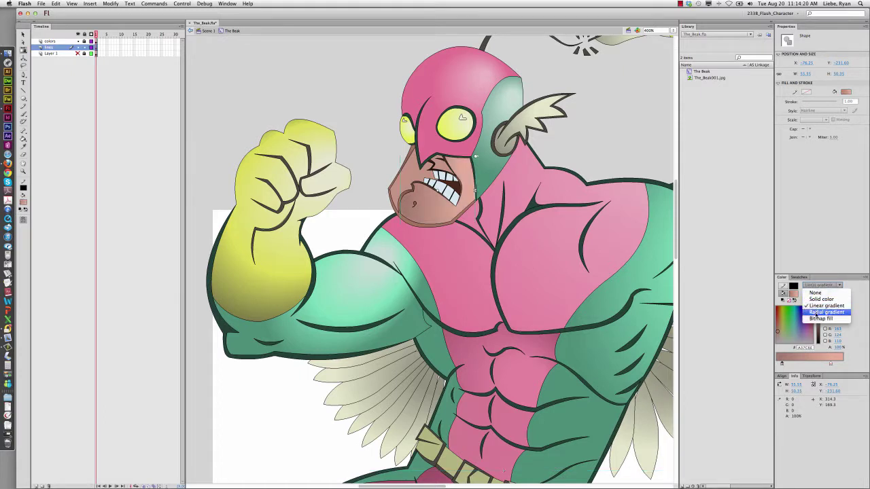
left_click(813, 312)
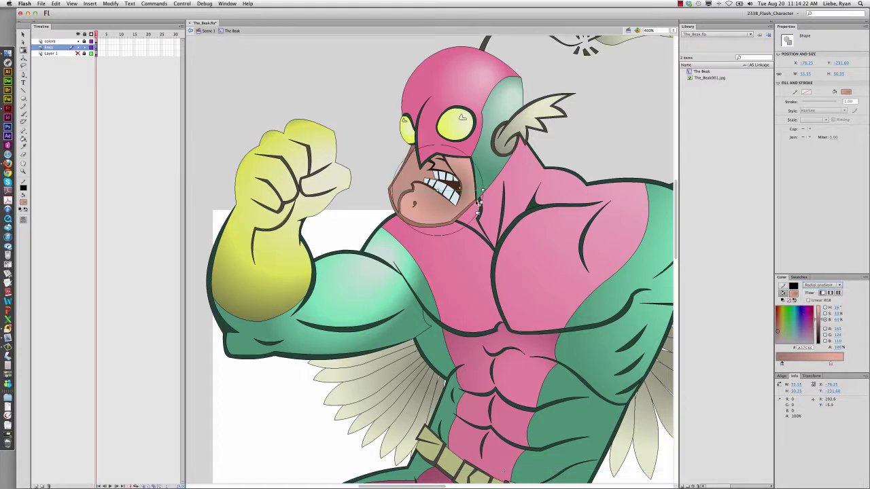
mouse_move(478, 213)
left_mouse_down()
mouse_move(482, 187)
mouse_move(462, 147)
mouse_move(468, 138)
left_mouse_up()
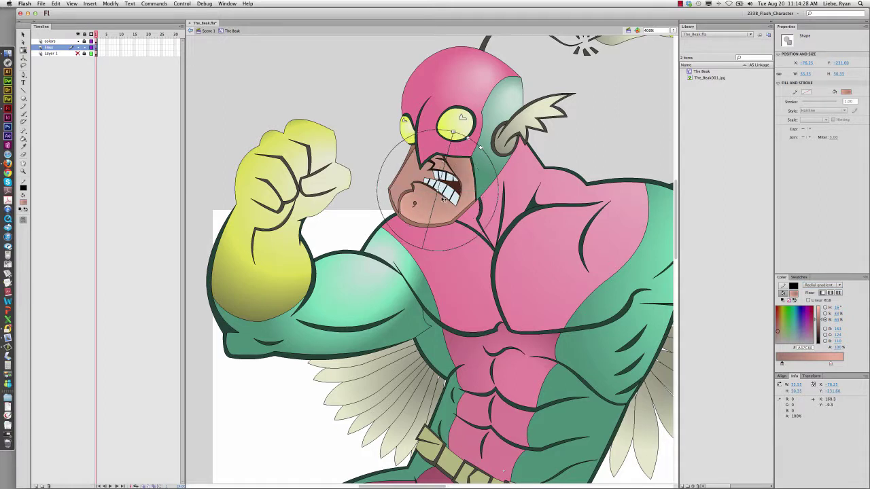
Fill the cheek with the skin gradient again and move the light stop of the chin's gradient slightly inward
key("i")
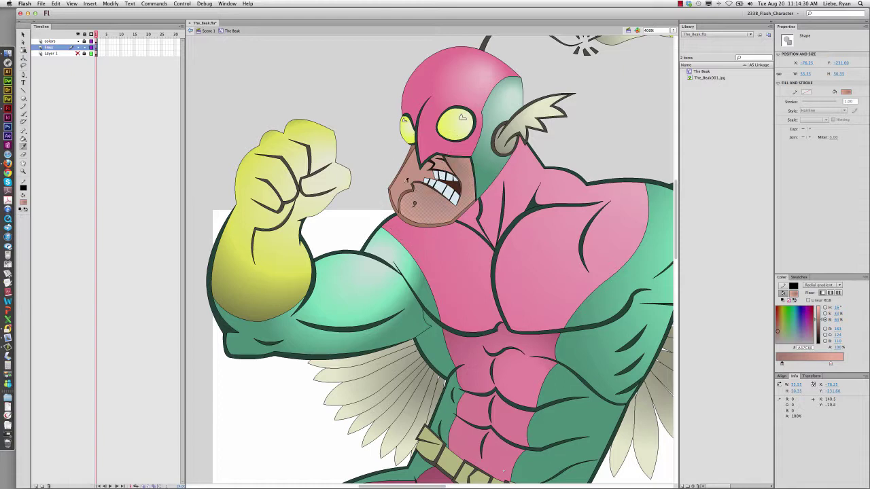
key("k")
left_click(407, 186)
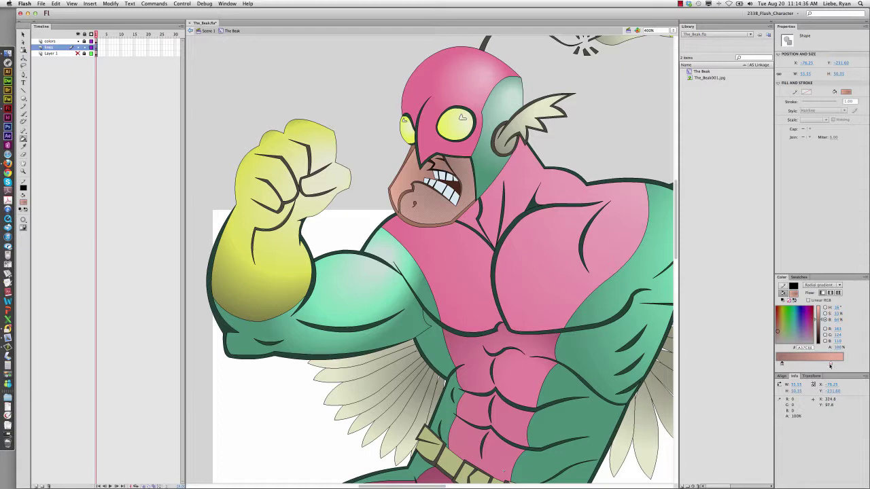
key("f")
left_click(431, 204)
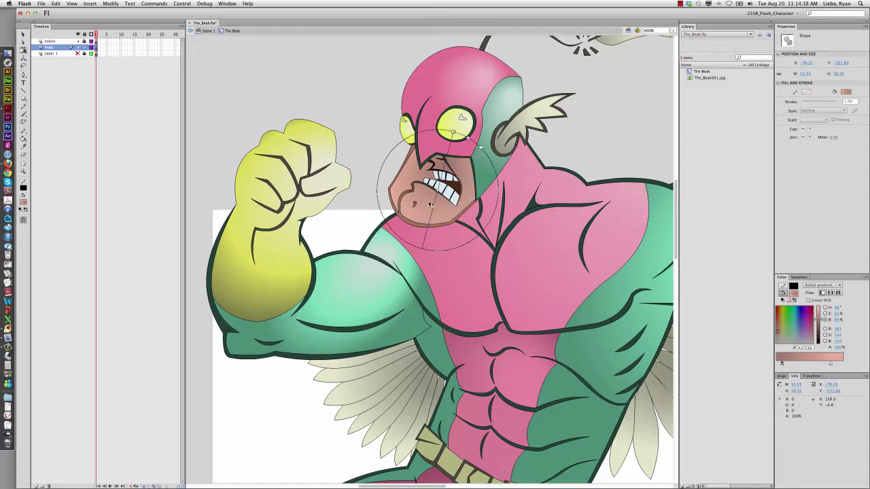
left_click_drag(831, 365, 822, 365)
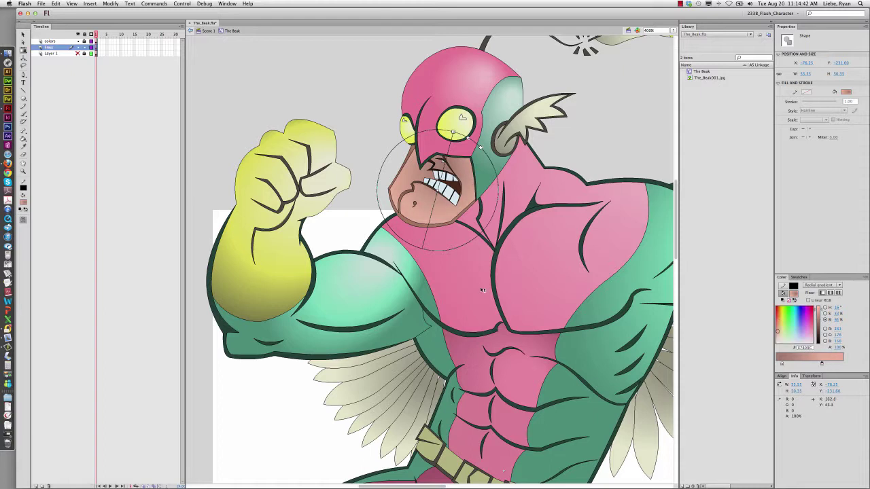
left_click(358, 153)
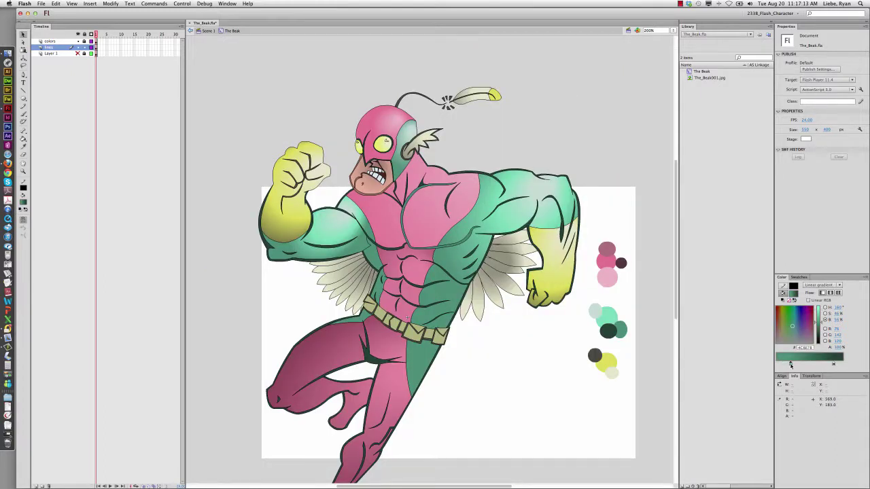
Set both gradient stops to the outline's dark green, lighten the first to 62% brightness and fill the chest and arm outline
left_click(792, 365)
left_click(447, 215)
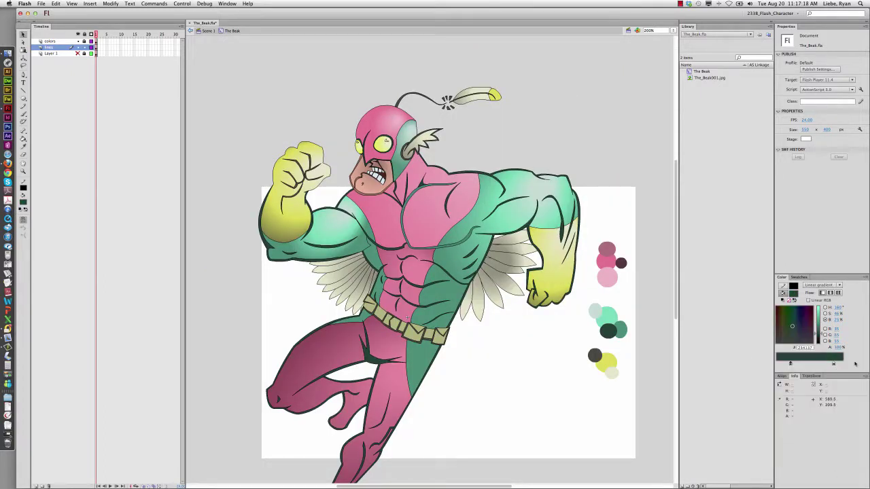
double_click(834, 365)
left_click(396, 248)
left_click_drag(824, 336, 823, 312)
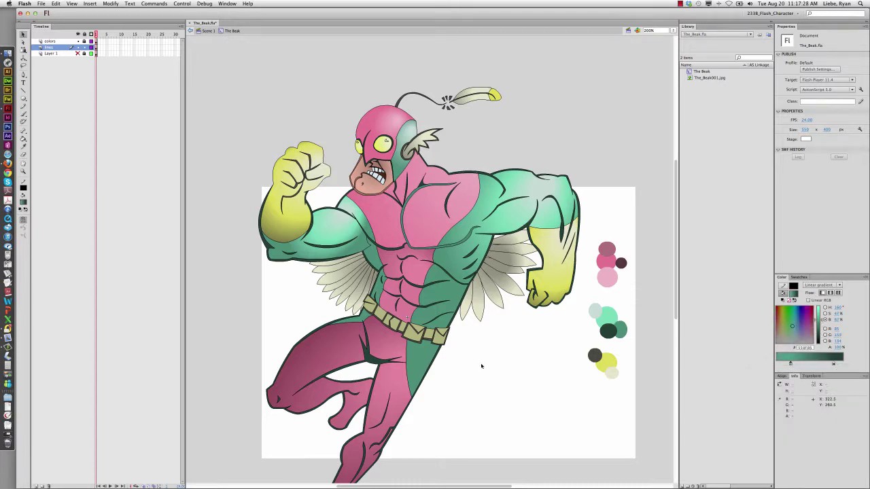
key("k")
left_click(465, 238)
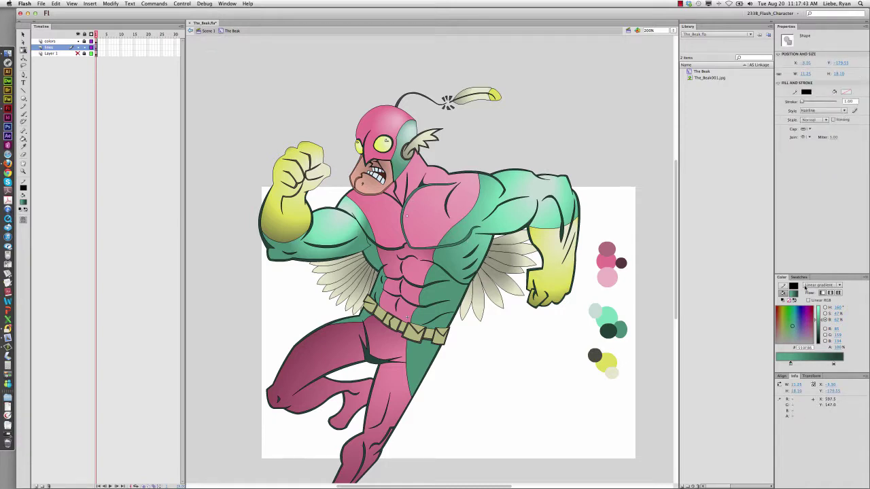
Select the green outline of the chest and extended arm and change its fill to a radial gradient
left_click(821, 285)
left_click(822, 311)
scroll(619, 295, "right", 1)
scroll(619, 296, "right", 5)
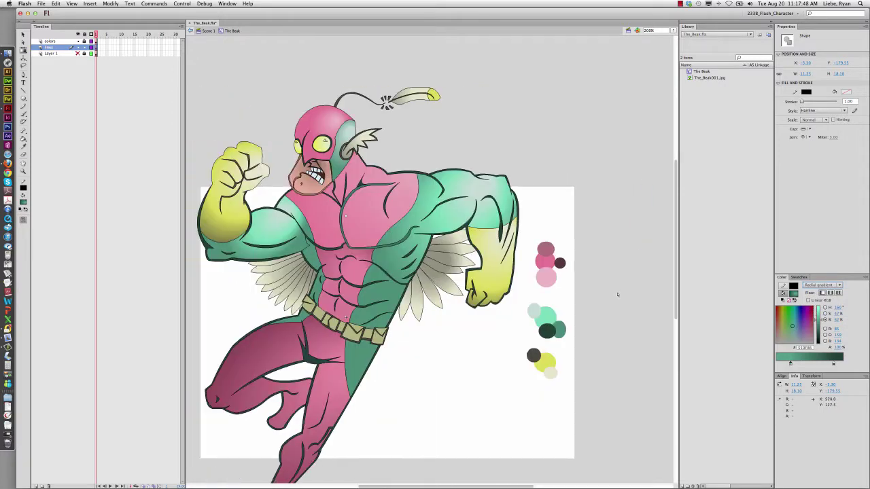
left_click(406, 239)
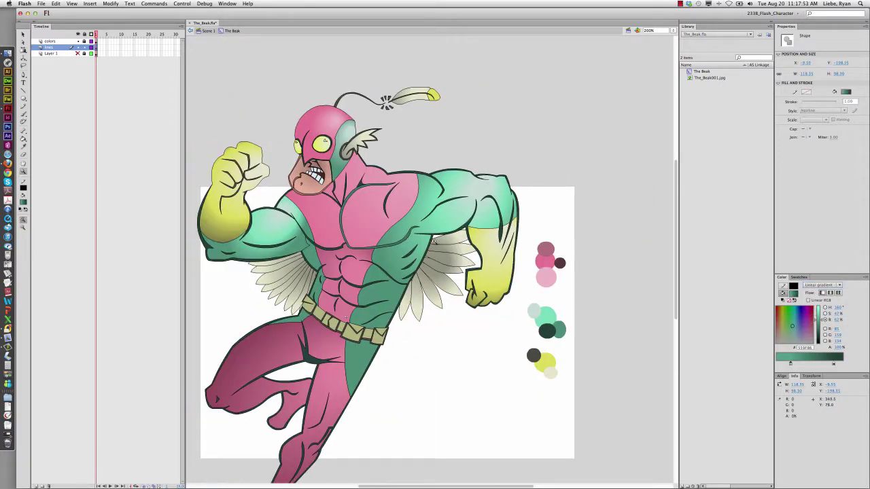
left_click(420, 240, "alt+super")
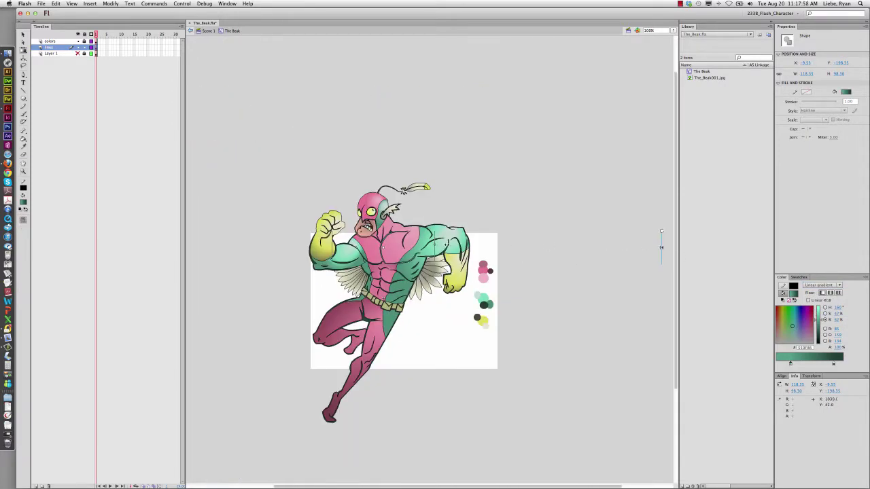
left_click(821, 285)
left_click(814, 313)
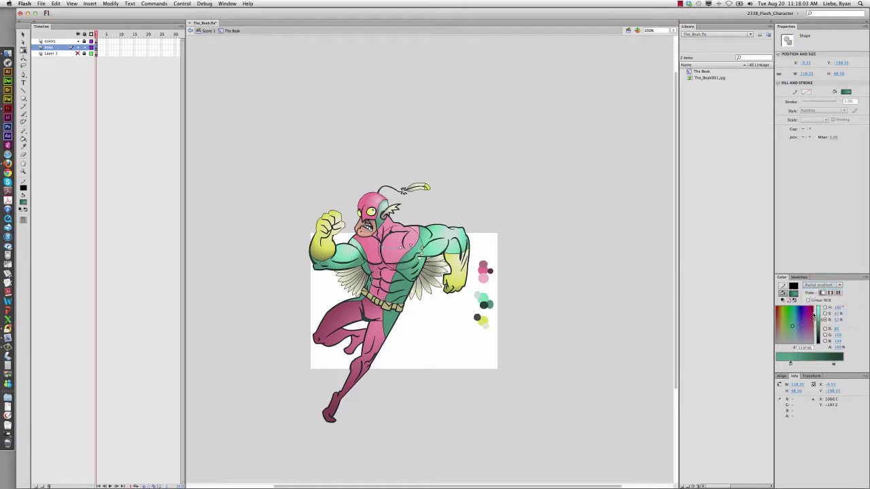
Enlarge the outline's radial gradient to span the torso and both arms and rotate it towards the extended arm's shoulder
key("z")
left_click(395, 250)
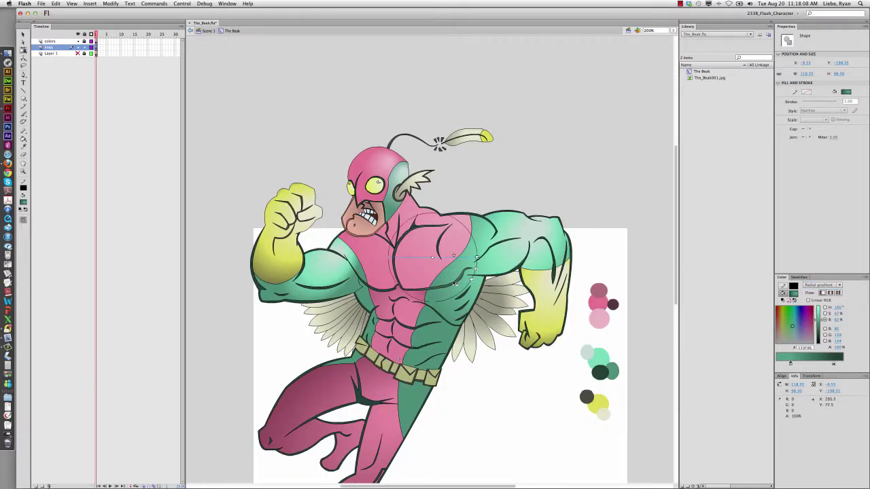
left_click_drag(580, 277, 579, 278)
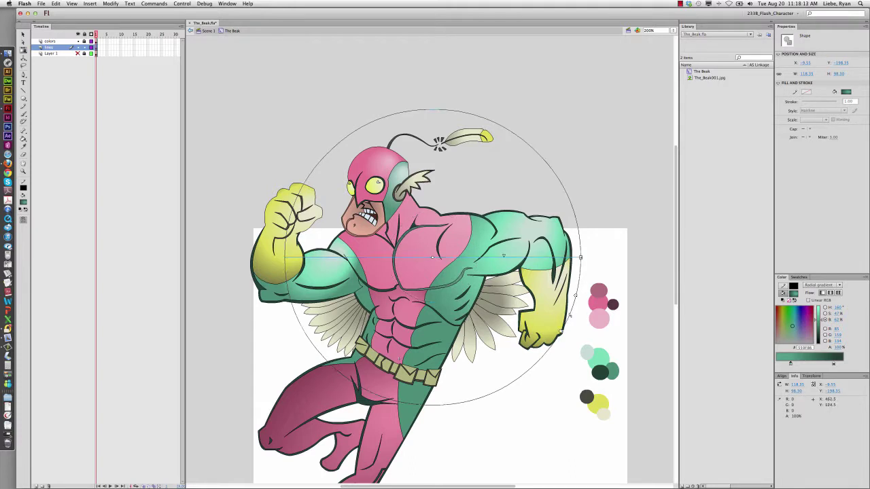
left_click_drag(562, 331, 581, 257)
scroll(588, 269, "up", 1)
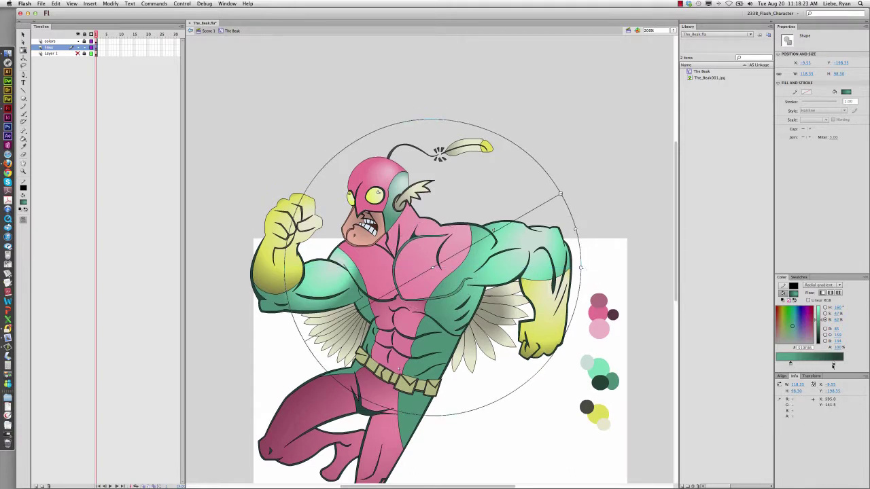
Rotate the green gradient slightly further, shift its dark stop inward and add an outermost stop darkened to 14% brightness
left_click_drag(833, 363, 827, 365)
left_click_drag(583, 271, 582, 246)
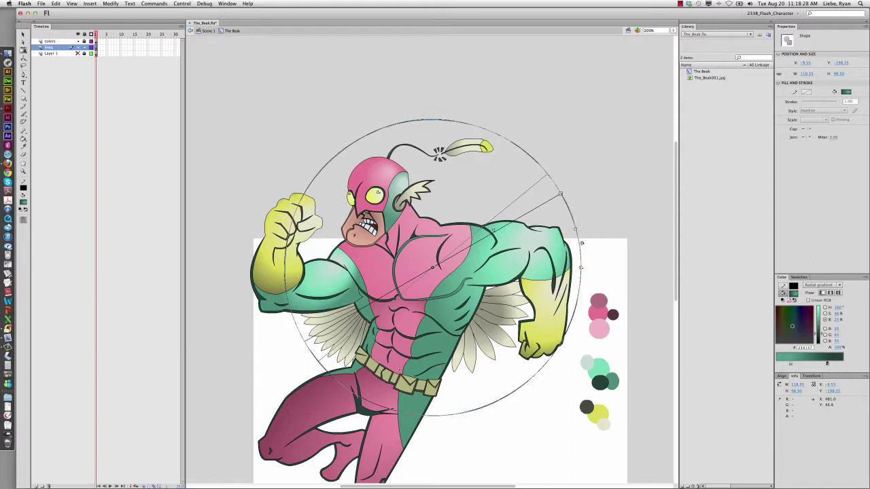
left_click(843, 363)
left_click_drag(827, 364, 822, 339)
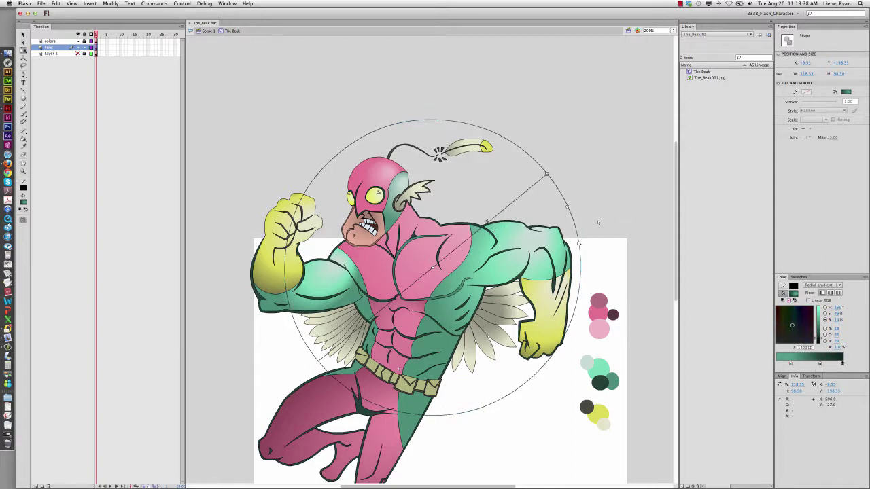
Sample the outline's green radial gradient and fill the neck, chest and abdomen detail lines with it
key("k")
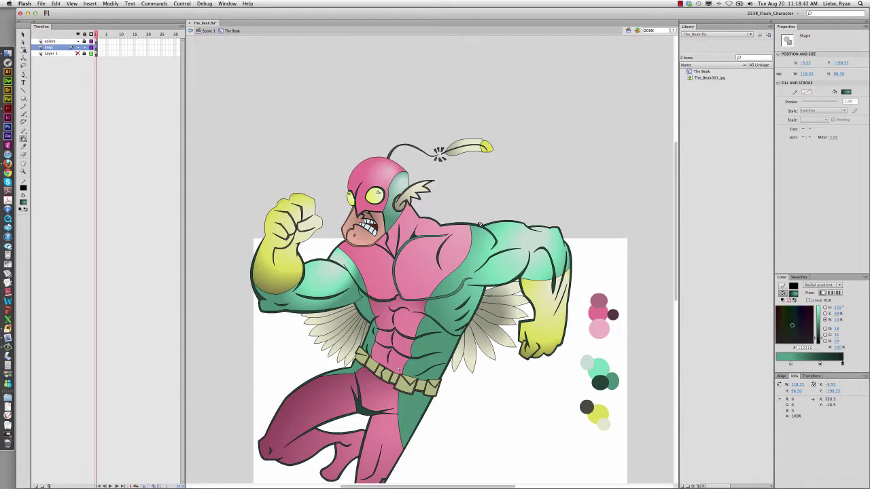
key("i")
key("z")
left_click(480, 227)
scroll(428, 255, "up", 3)
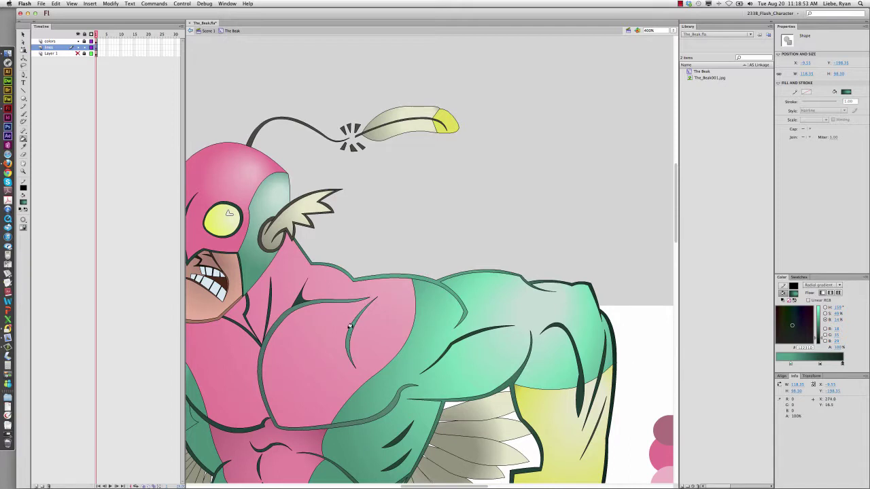
scroll(269, 318, "down", 1)
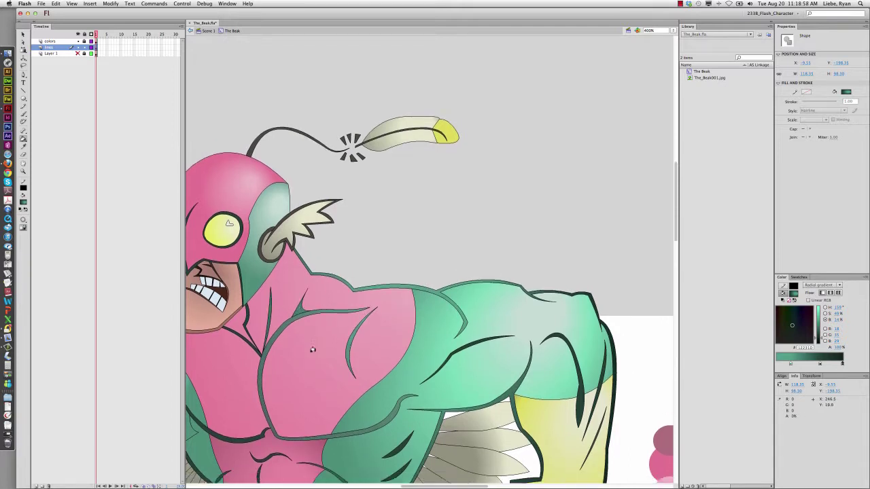
scroll(319, 340, "left", 5)
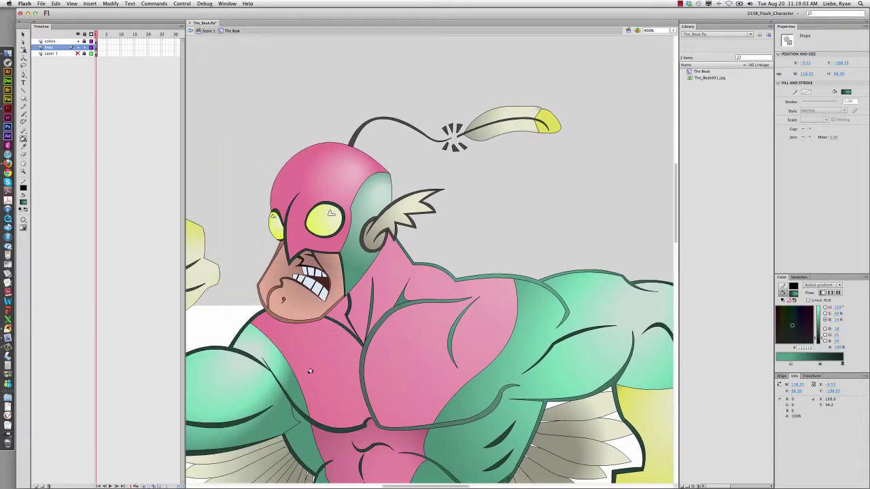
scroll(261, 314, "down", 1)
scroll(249, 322, "left", 5)
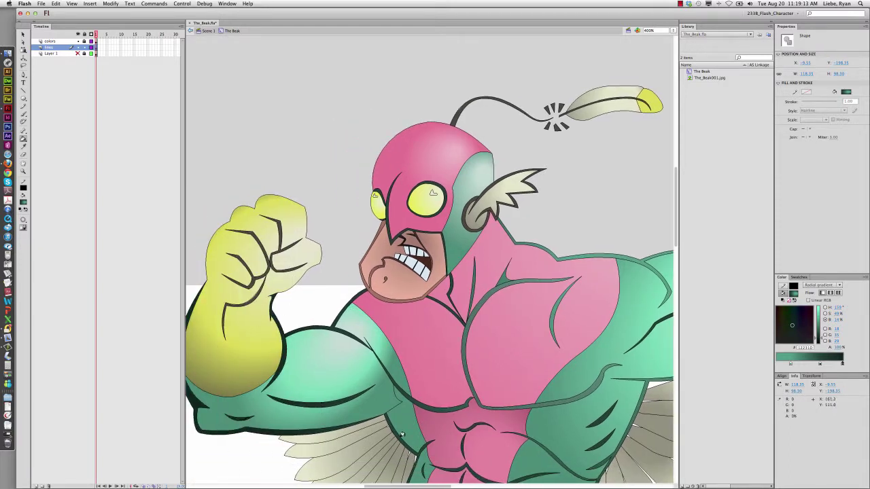
scroll(450, 440, "down", 4)
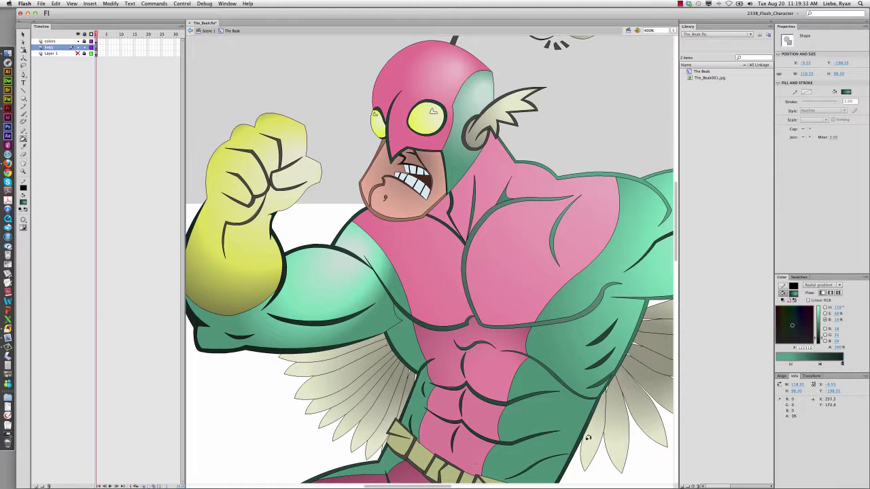
Fill the detail lines on the extended arm and the ribs with the green gradient, and save the file
scroll(581, 332, "right", 5)
scroll(581, 332, "right", 8)
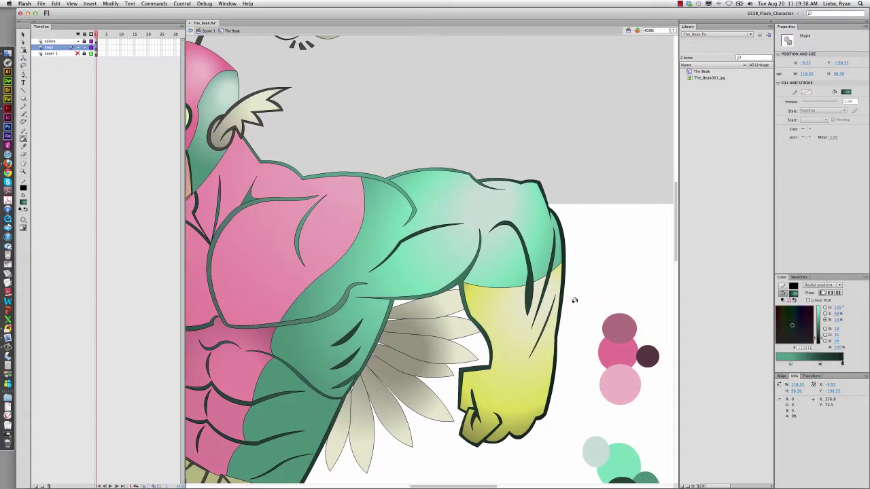
left_click(545, 318)
left_click(404, 240)
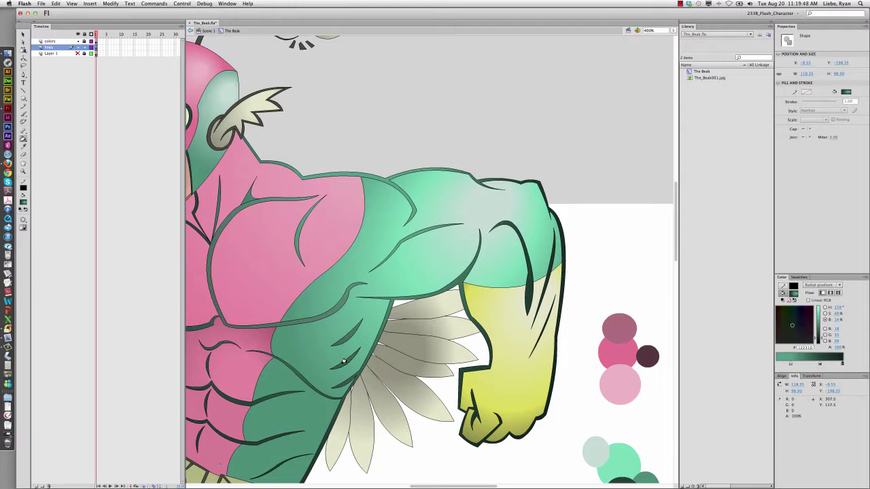
scroll(343, 362, "left", 8)
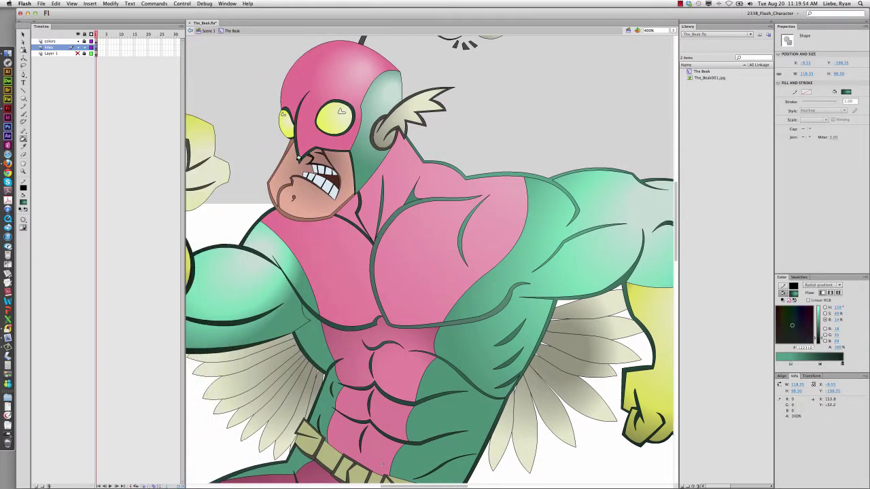
scroll(326, 166, "up", 3)
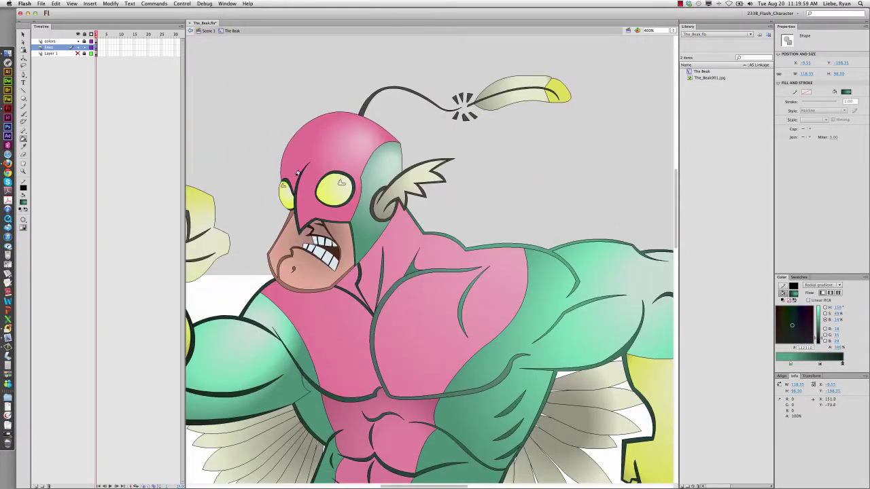
scroll(521, 217, "down", 5)
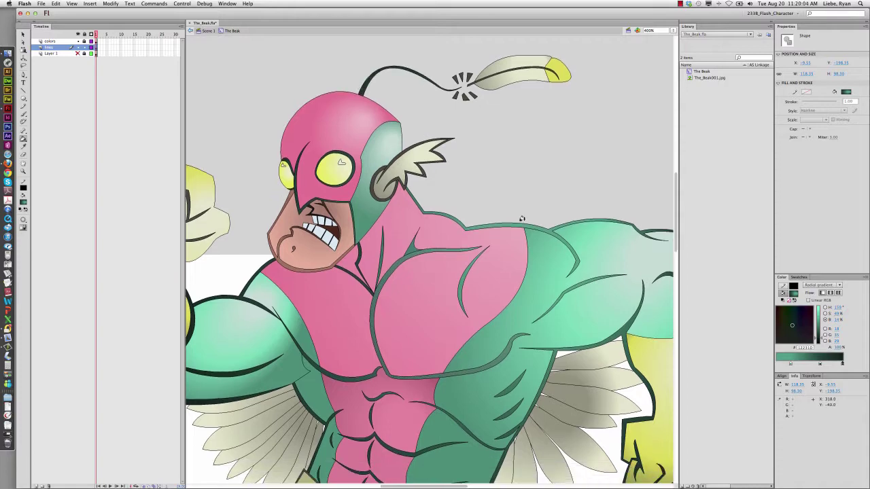
key("super+s")
Reduce the gradient to two stops, match both to the belt outline's dark grey and darken the outer one to 17% brightness
scroll(523, 222, "down", 8)
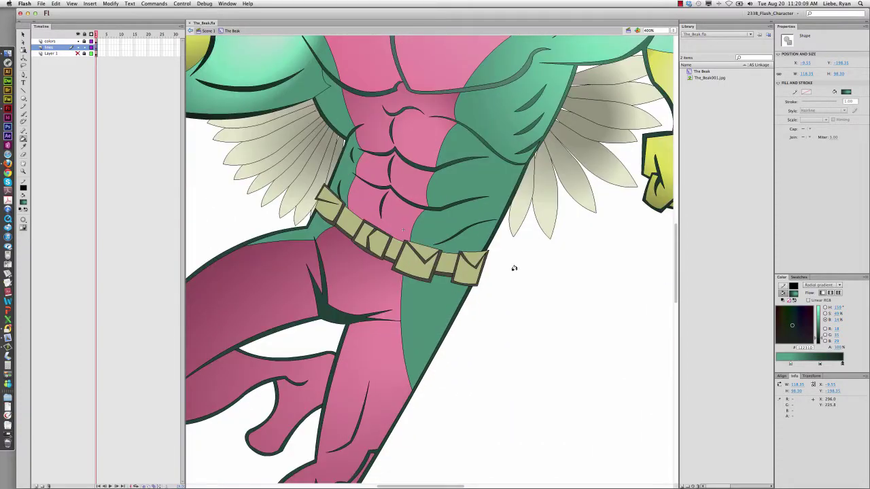
left_click(525, 305)
scroll(525, 304, "up", 7)
scroll(524, 302, "down", 4)
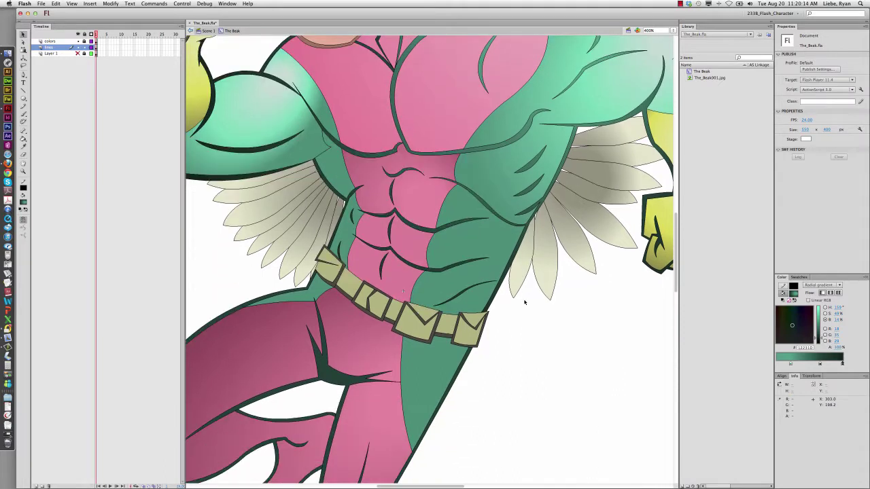
left_click(788, 362)
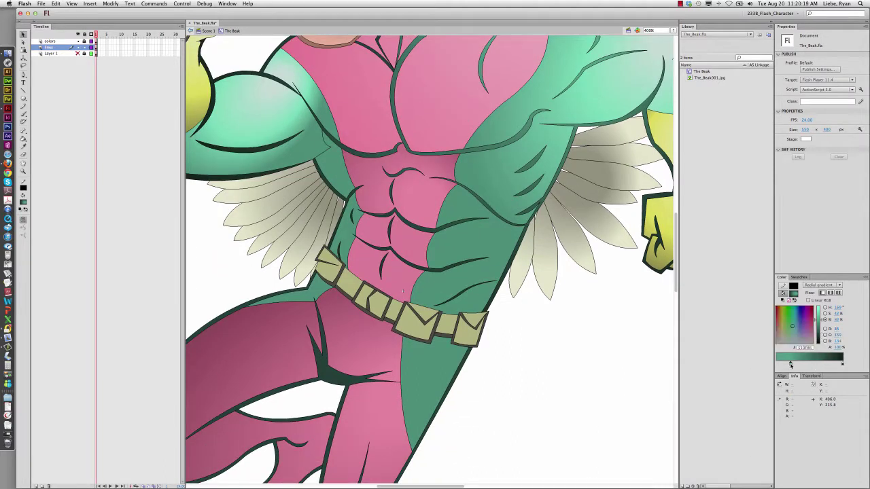
double_click(790, 365)
left_click(482, 330)
left_click(843, 365)
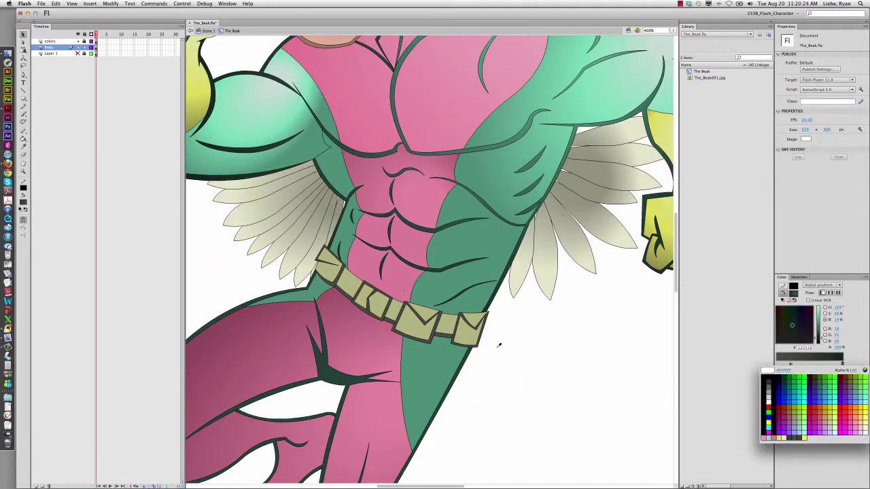
left_click(454, 332)
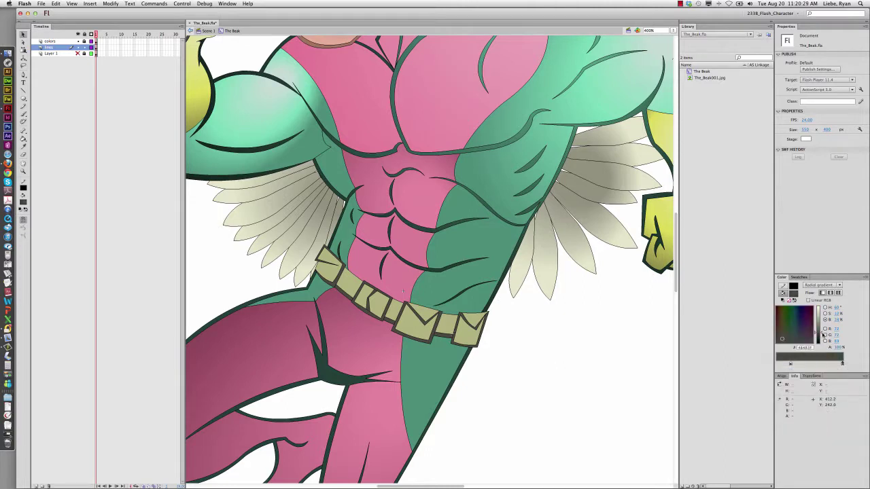
left_click_drag(823, 335, 822, 337)
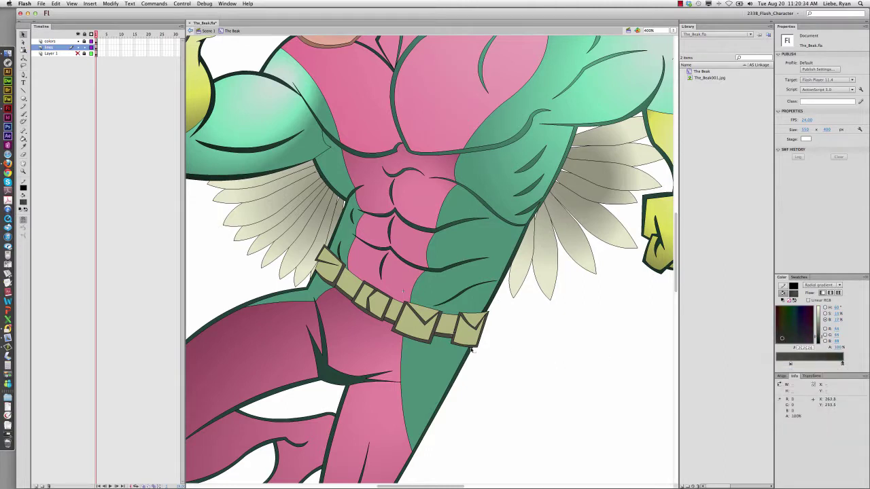
Fill the belt outline with the dark grey gradient and try a linear gradient type
key("k")
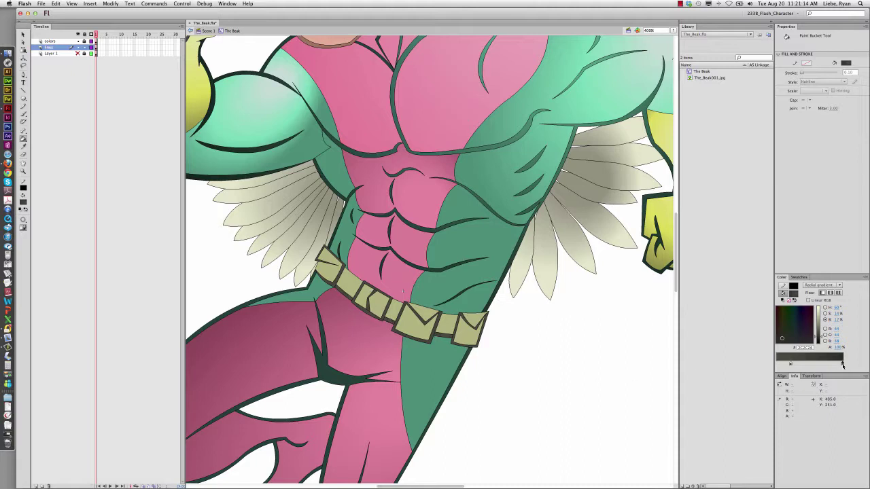
key("f")
left_click(431, 342)
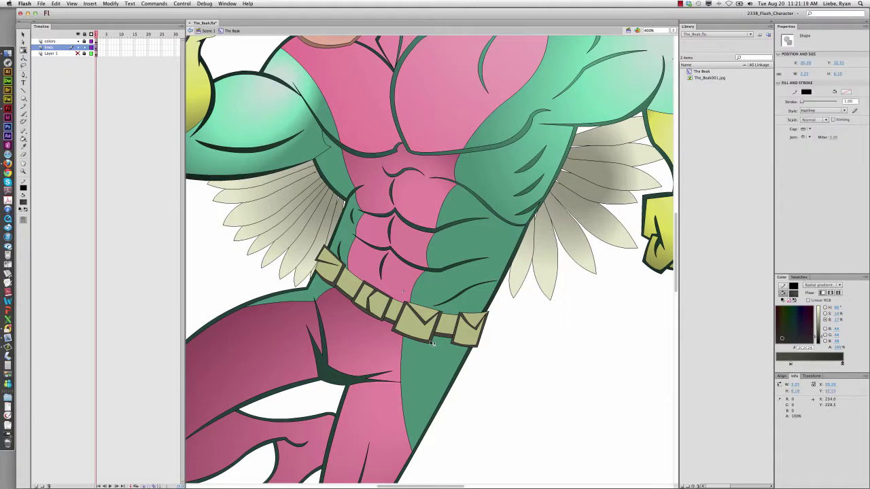
left_click(811, 285)
left_click(821, 305)
Select the belt outline's gradient for transforming and change its fill type to radial gradient
left_click(481, 331, "alt+super")
left_click(482, 331, "alt+super")
left_click(448, 258)
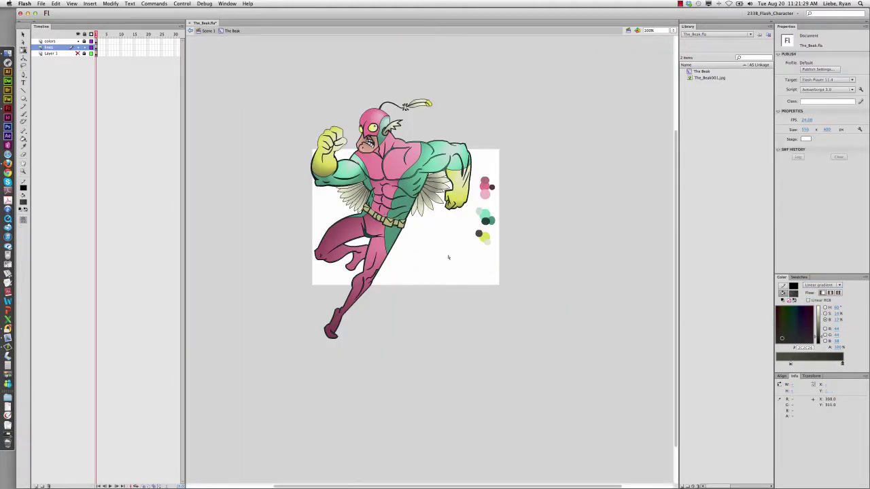
left_click(397, 230)
key("z")
left_click(398, 229)
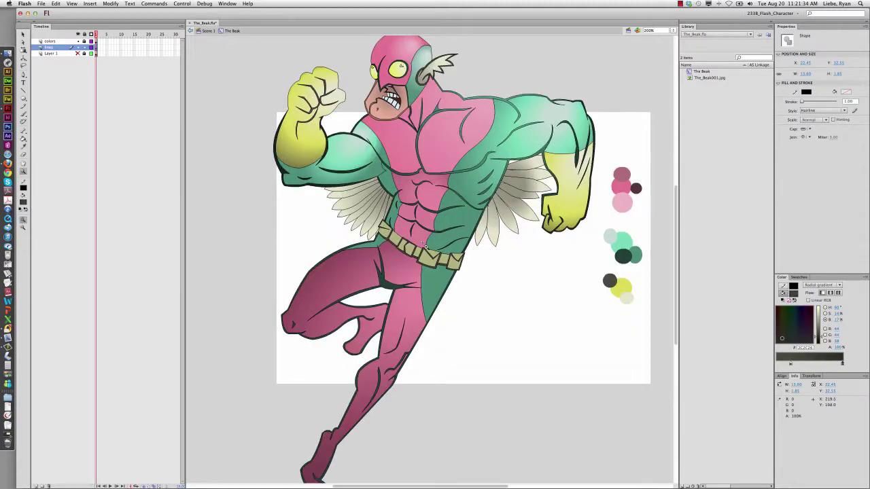
left_click(423, 244)
key("f")
left_click(420, 276)
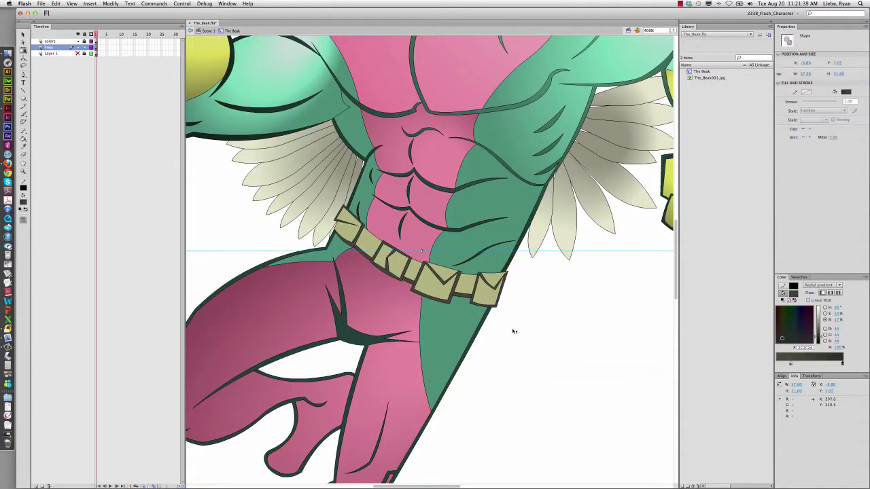
left_click(817, 284)
left_click(816, 307)
left_click(820, 285)
left_click(820, 312)
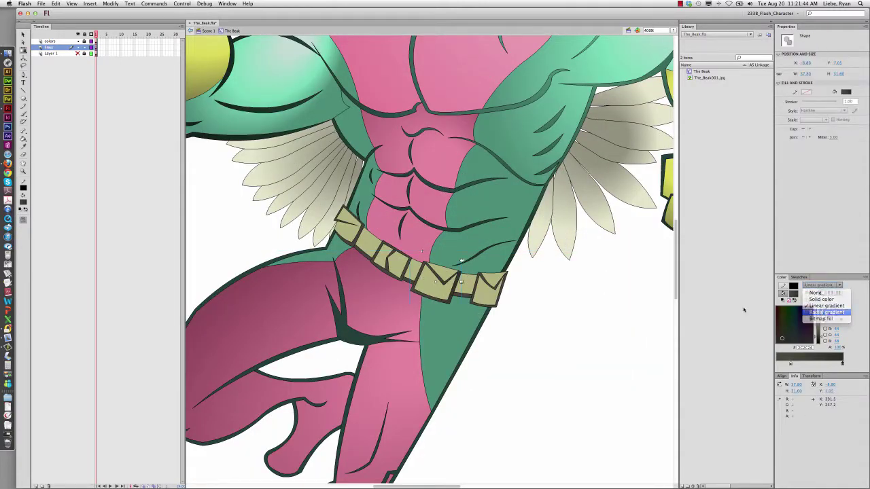
Enlarge the belt outline's radial gradient to extend past the belt's end, rotate it slightly and fine-tune its size
left_click_drag(462, 289, 556, 313)
left_click_drag(544, 344, 555, 315)
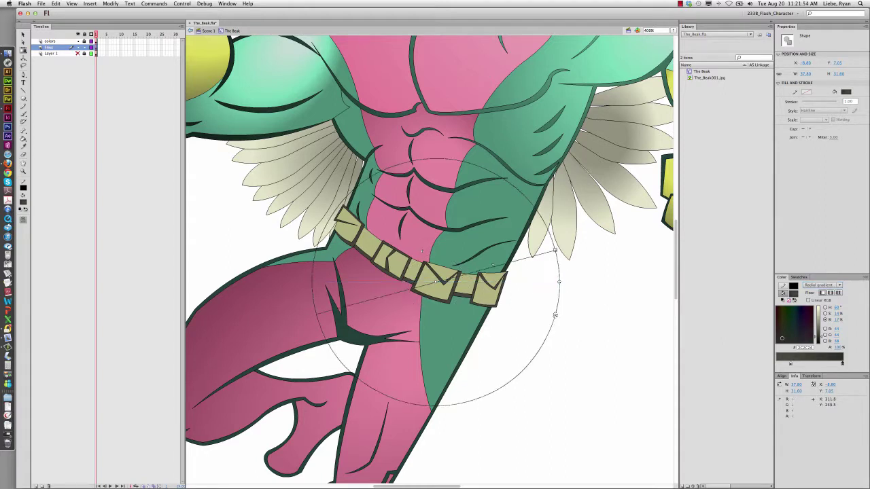
left_click_drag(559, 280, 550, 287)
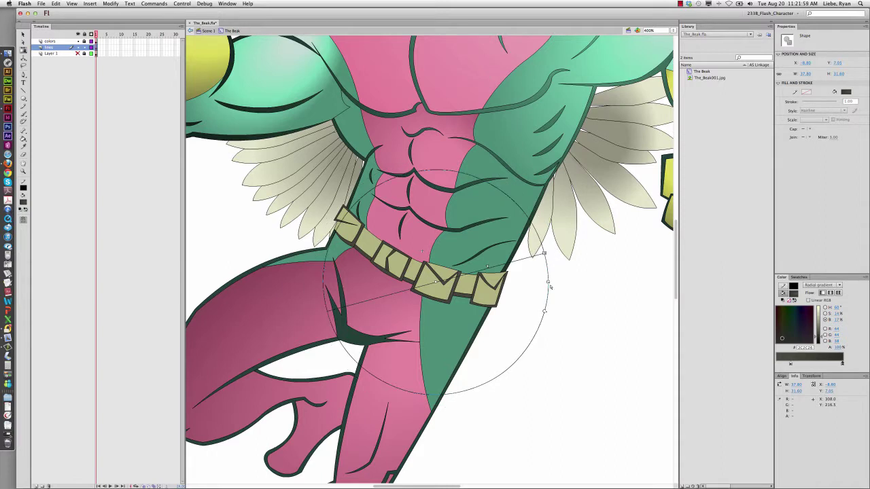
left_click(590, 321)
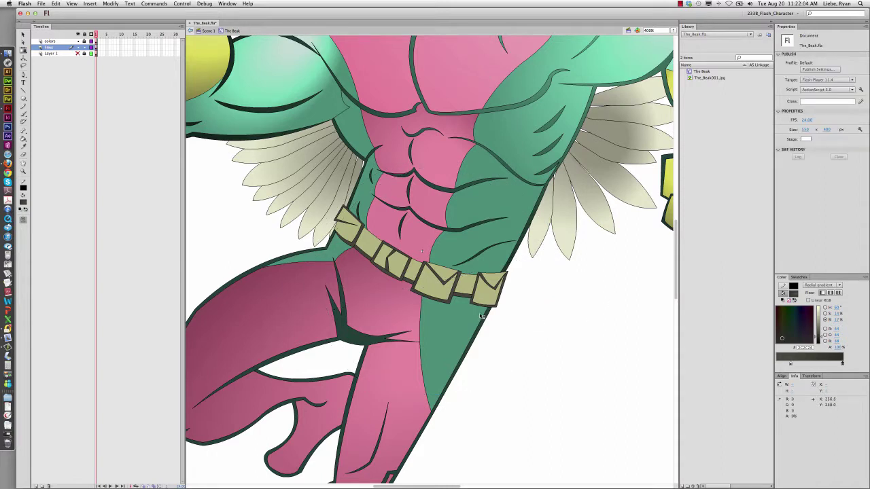
Fill the belt's remaining outline and pouch lines with the dark grey radial gradient
key("s")
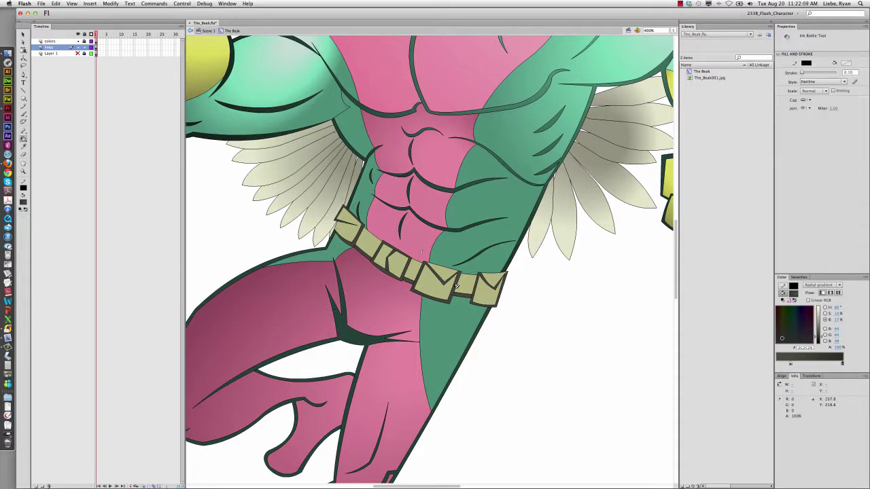
key("v")
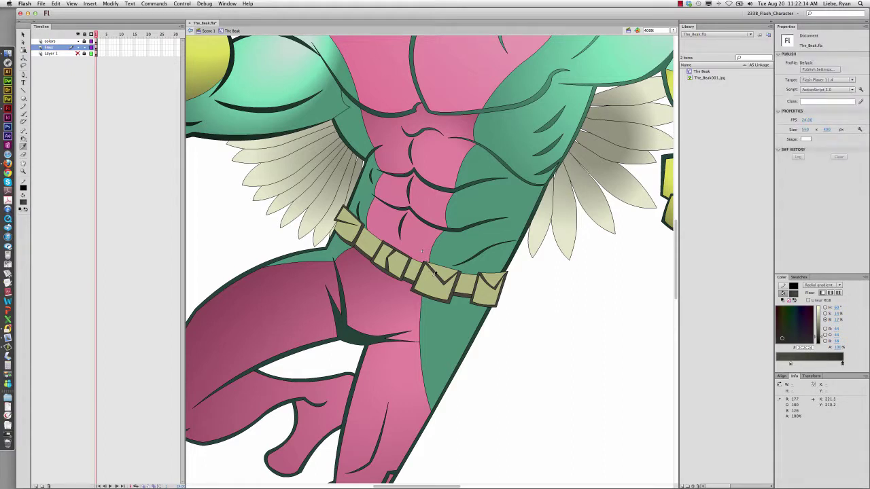
left_click(434, 274, "super")
left_click(441, 274)
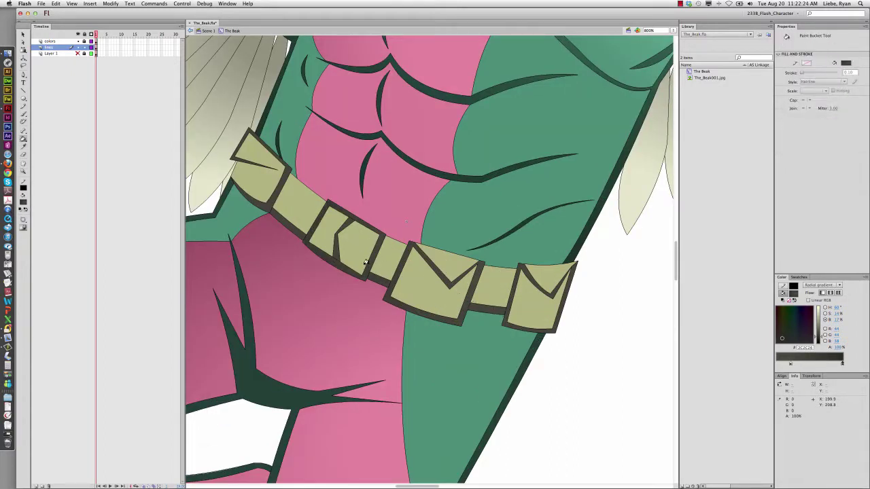
left_click(282, 221)
left_click(267, 206)
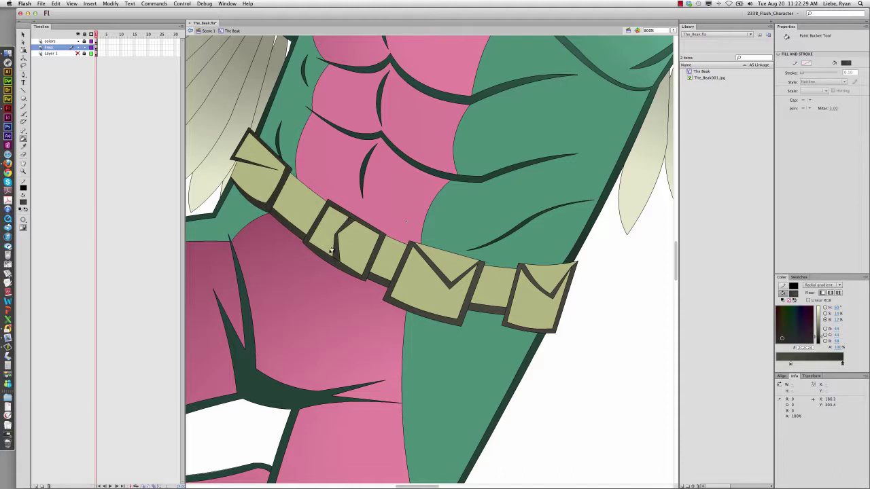
Sample the green gradient from an abdominal line and fill the crotch and leg outlines with it
key("i")
left_click(437, 173)
left_click(303, 395)
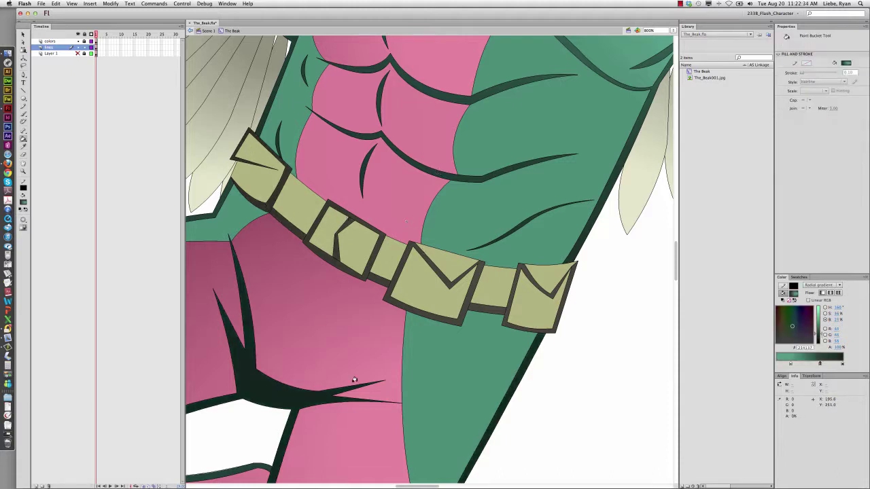
key("z")
left_click(346, 375, "alt")
key("k")
left_click(331, 335)
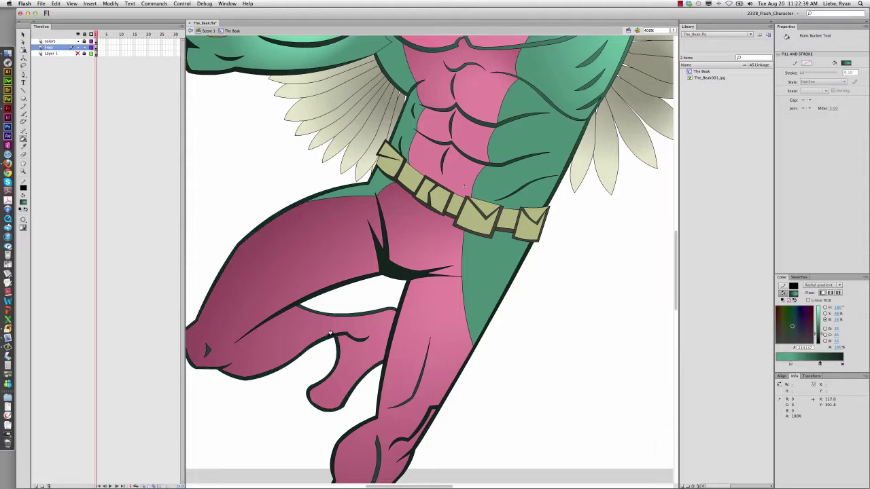
Fill the inner detail lines of the thigh, knee and shin with the green gradient and check the whole figure
left_click(323, 311)
scroll(507, 385, "down", 5)
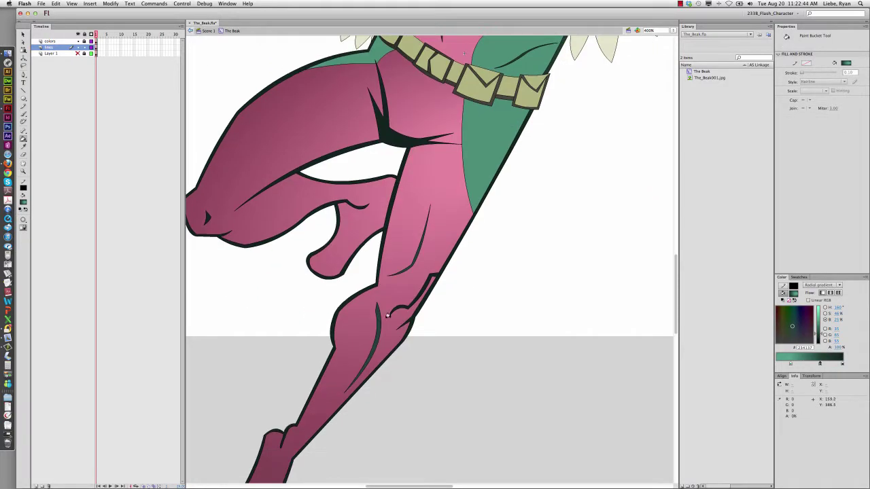
left_click(379, 319)
left_click(418, 253)
scroll(410, 310, "down", 5)
scroll(411, 309, "up", 6)
key("z")
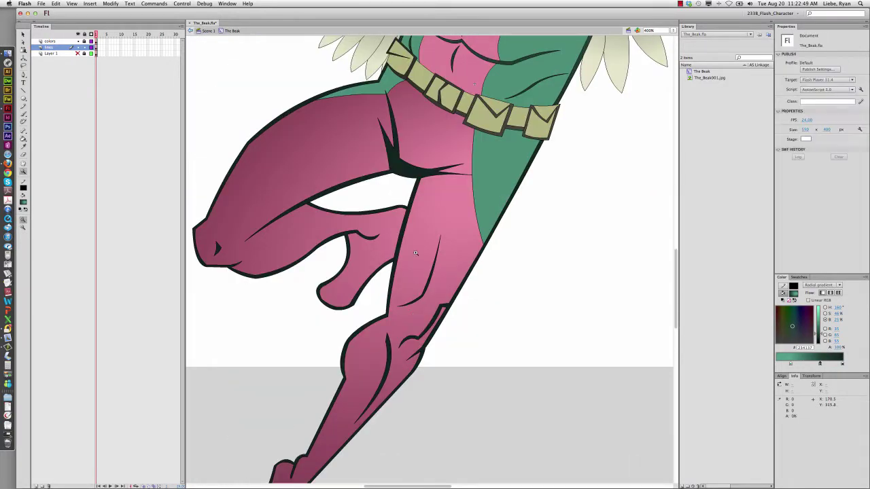
left_click(415, 253, "alt")
left_click(415, 252, "alt")
left_click(466, 210)
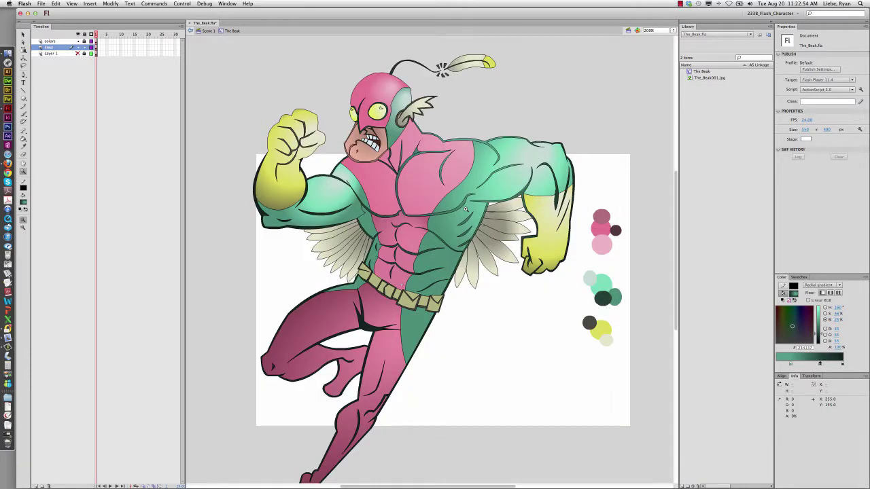
Erase the hairline strokes across the whole figure, using the Eraser in Erase Lines mode
scroll(466, 210, "down", 2)
scroll(465, 210, "up", 2)
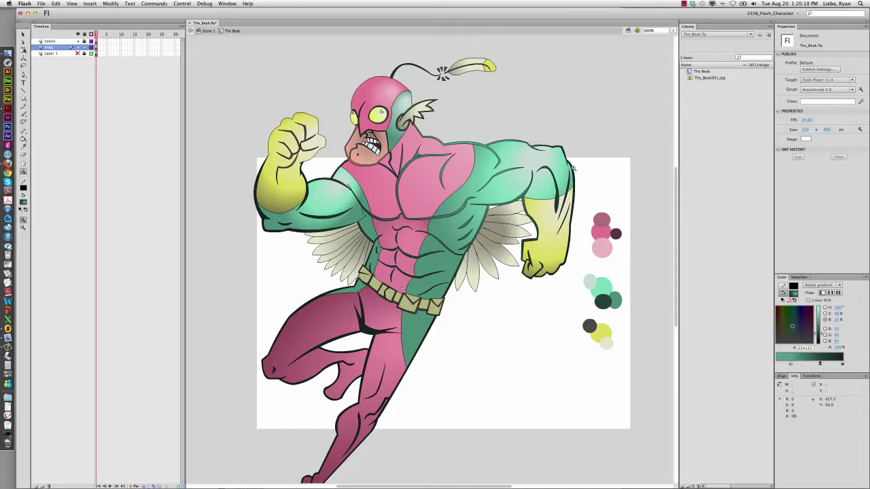
left_click(23, 155)
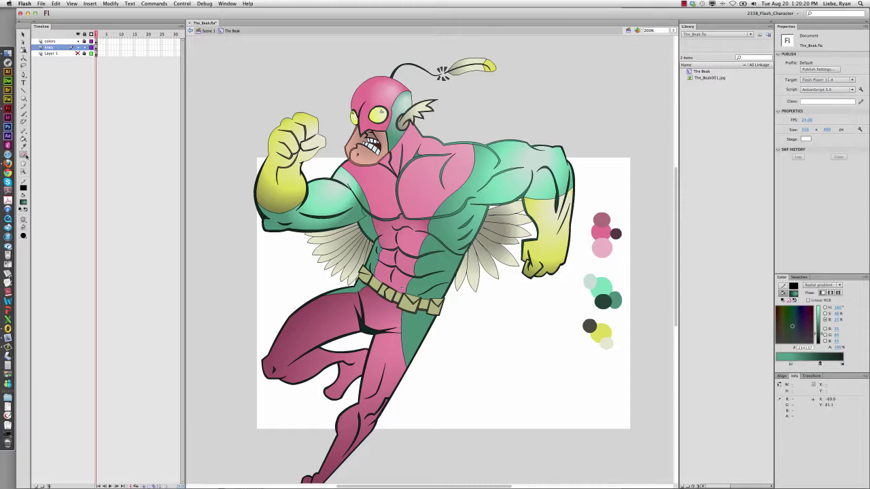
left_click(24, 224)
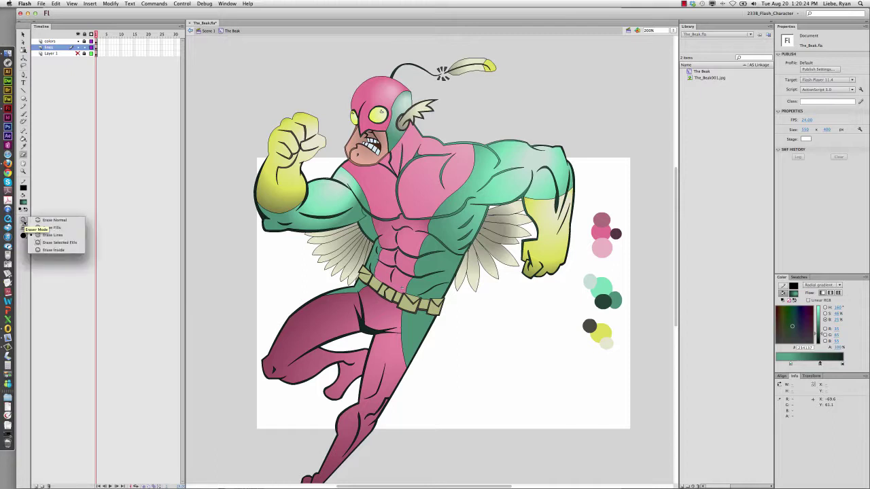
left_click(65, 236)
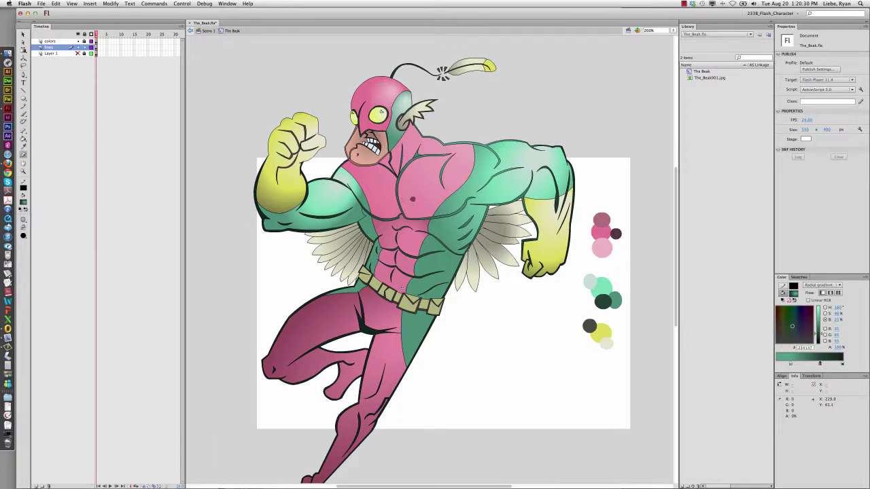
key("z")
left_click(367, 208, "alt")
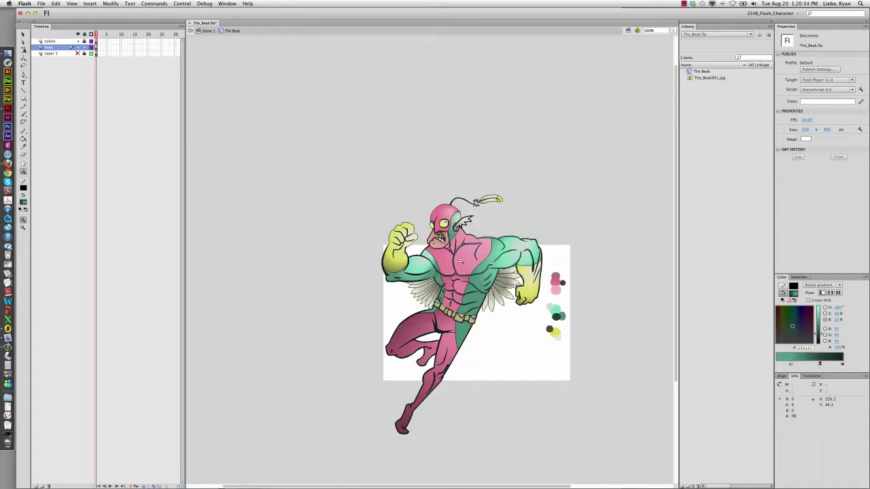
left_click(442, 250, "alt")
left_click(345, 174, "alt")
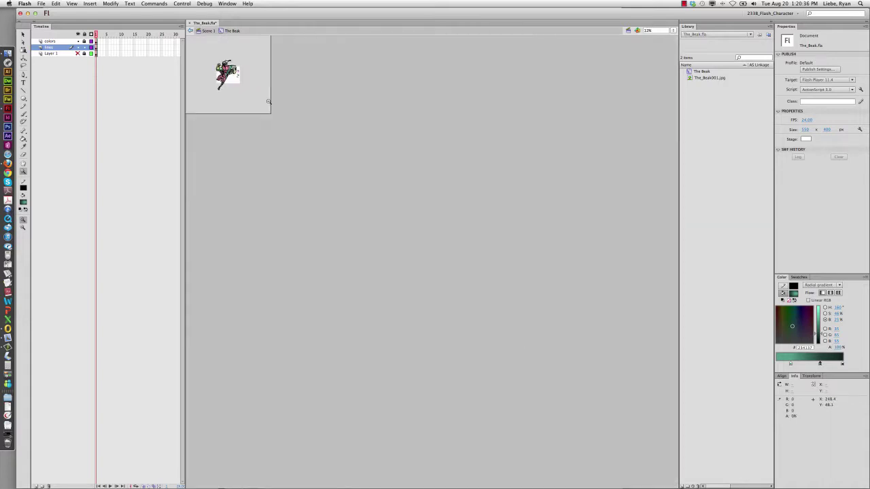
left_click(269, 103, "alt")
left_click(24, 156)
mouse_move(224, 91)
left_mouse_down()
mouse_move(252, 73)
mouse_move(213, 71)
mouse_move(258, 66)
mouse_move(214, 64)
mouse_move(233, 60)
mouse_move(216, 67)
mouse_move(243, 80)
left_mouse_up()
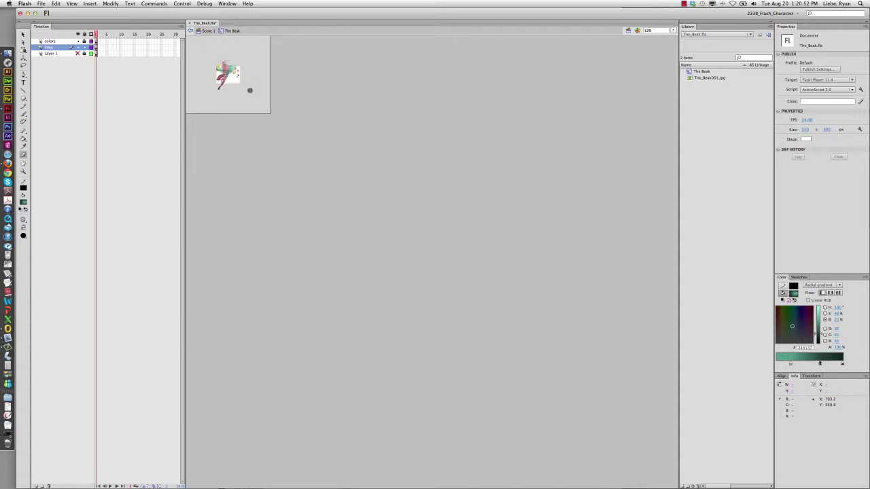
Inspect the head, raised fist and chest close up to check the artwork without its hairline strokes
key("z")
left_click(230, 79)
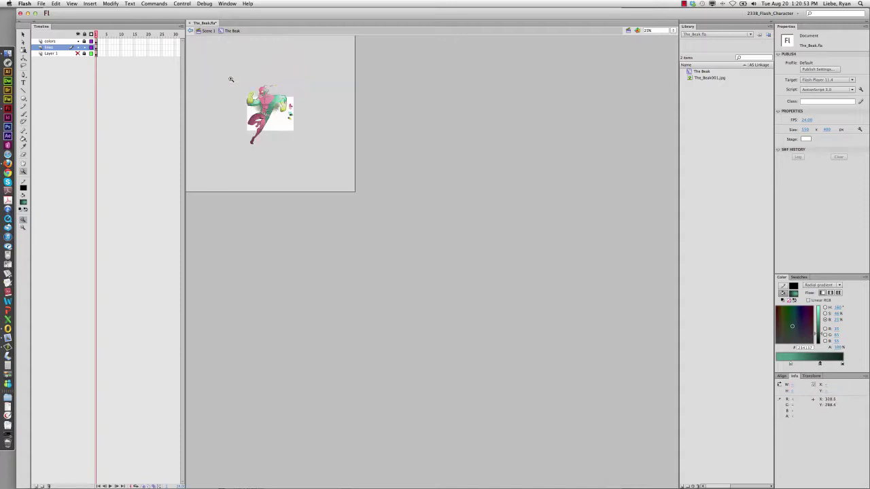
left_click(275, 121)
left_click(364, 181)
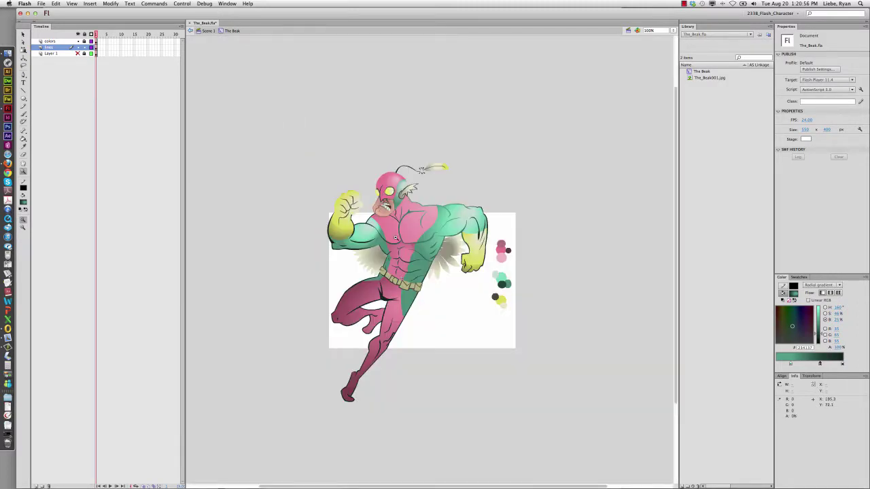
left_click(396, 238)
left_click(415, 203)
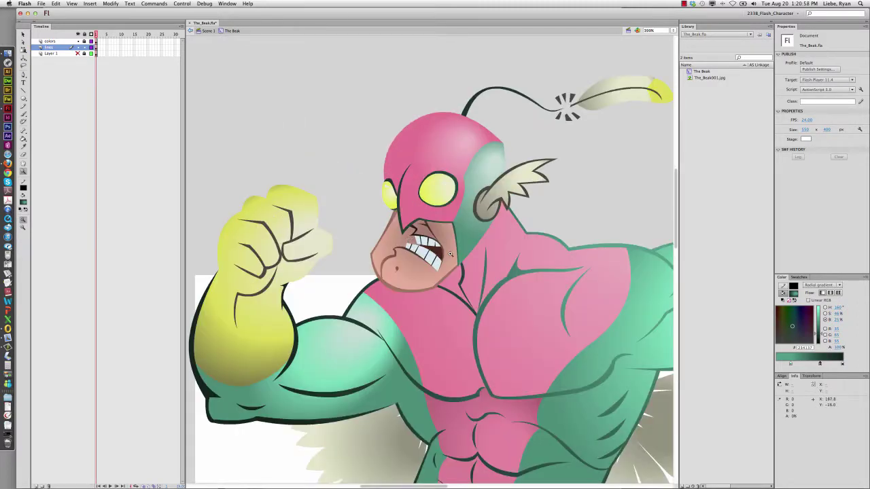
left_click(450, 253)
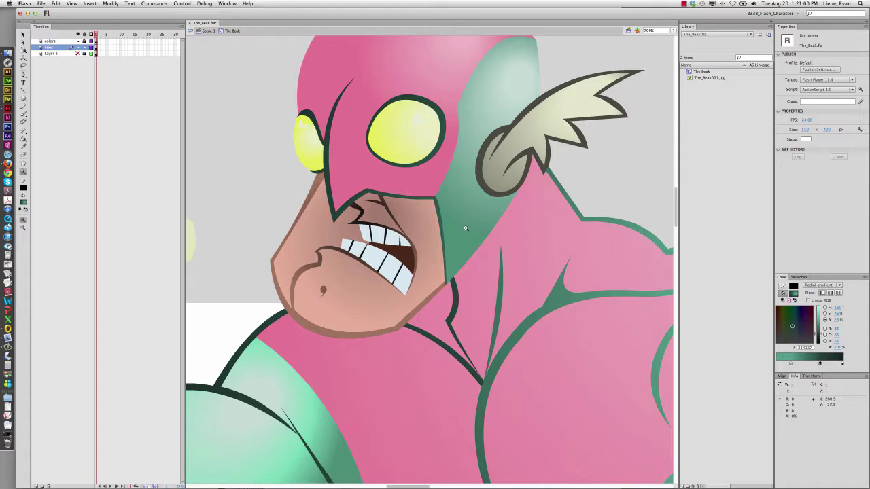
left_click(465, 232, "alt")
left_click(453, 254, "alt")
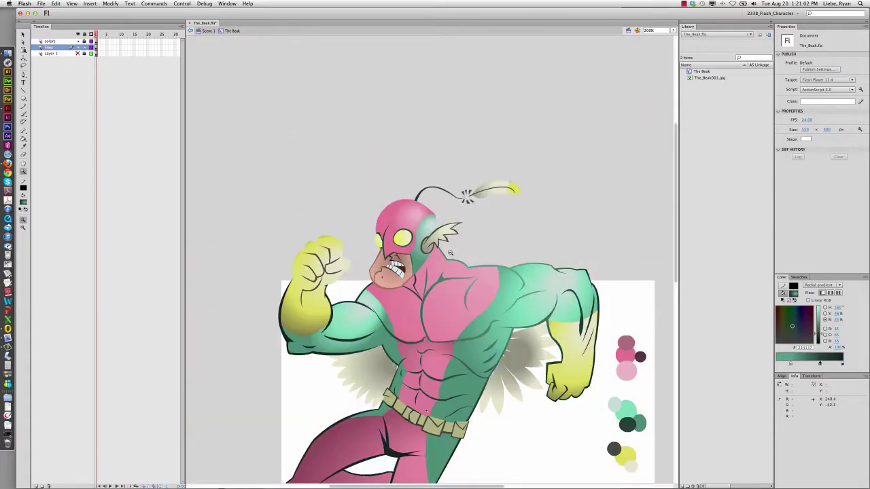
Look over the whole figure from the feather to the boots, checking the gradient fills and outlines
scroll(446, 350, "down", 5)
scroll(446, 349, "up", 2)
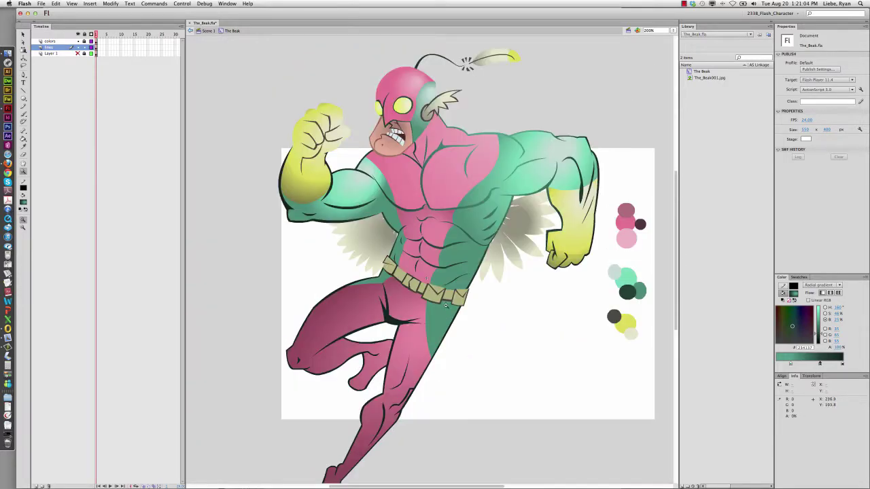
left_click(436, 258, "alt")
left_click(432, 227)
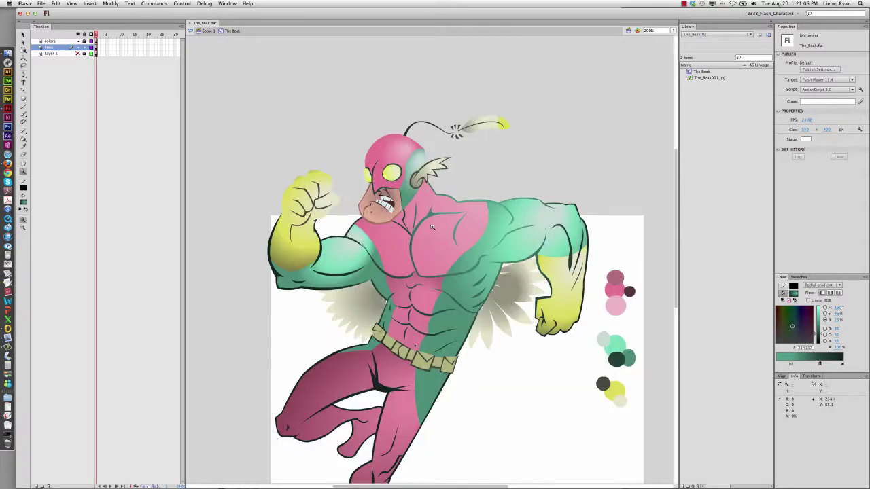
left_click(432, 228)
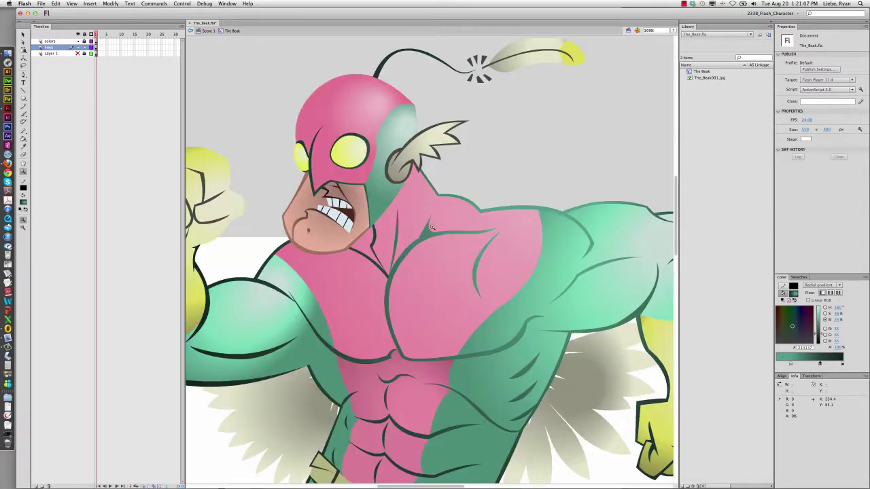
left_click(449, 267, "alt")
scroll(449, 270, "down", 5)
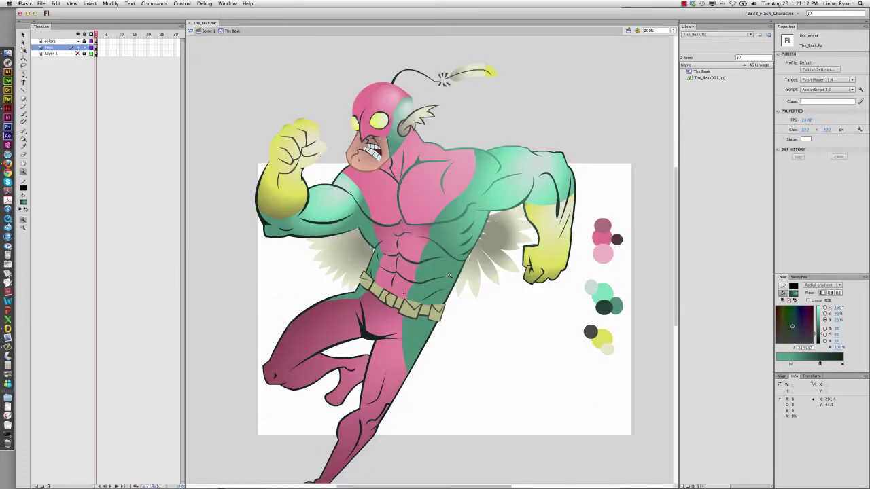
scroll(449, 275, "down", 5)
scroll(449, 275, "up", 4)
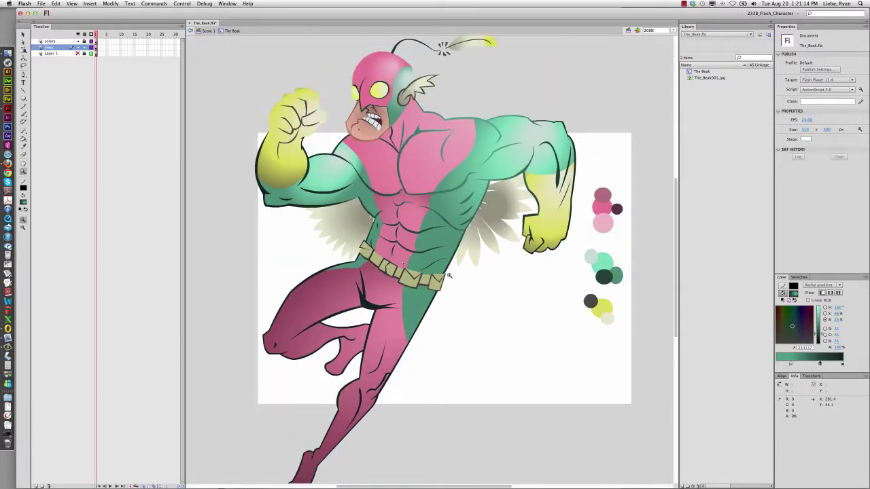
scroll(449, 275, "down", 3)
scroll(449, 275, "up", 1)
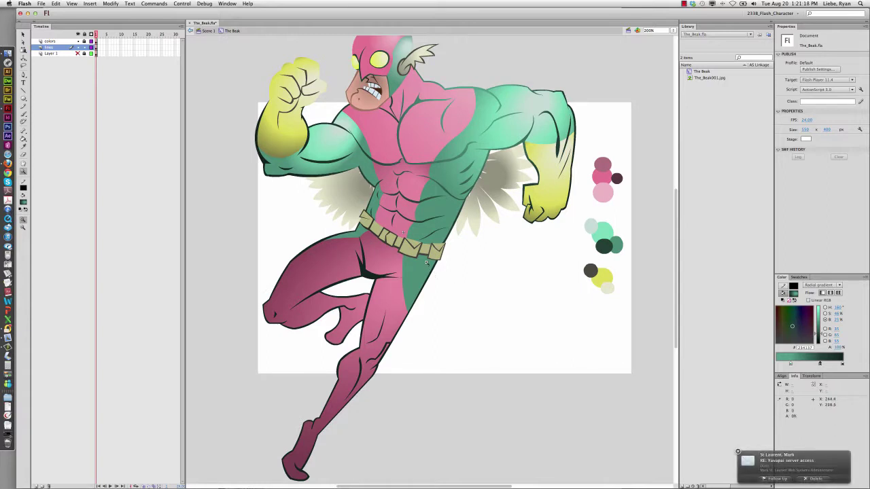
scroll(423, 254, "up", 3)
scroll(423, 254, "down", 4)
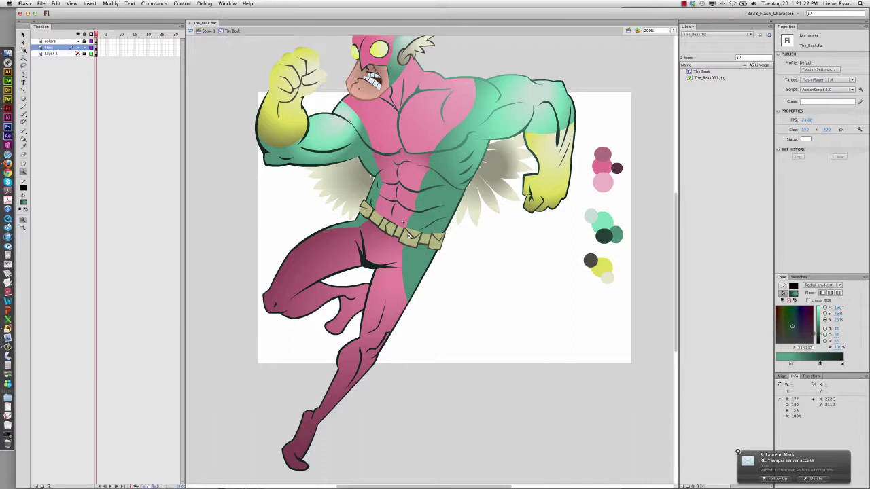
Draw a hairline on the belt's large front pouch and bend it into a V-shaped shadow edge joined to the flap's corners
left_click(409, 236)
left_click(420, 252)
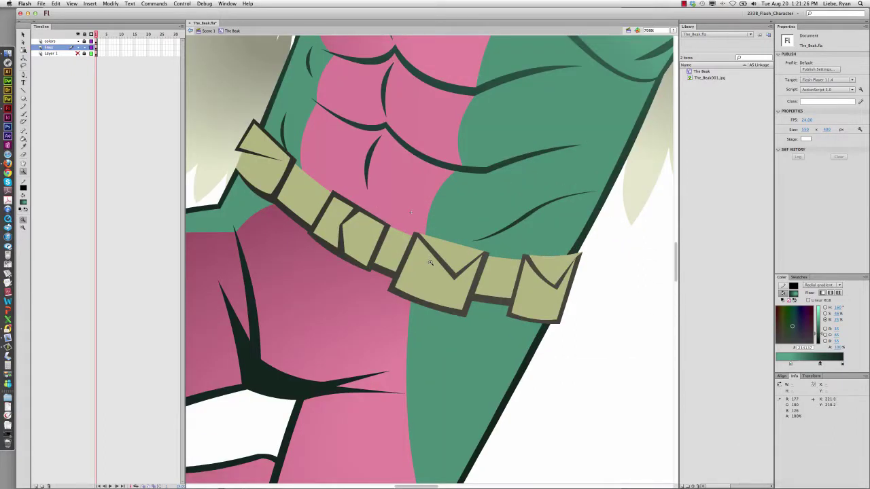
key("n")
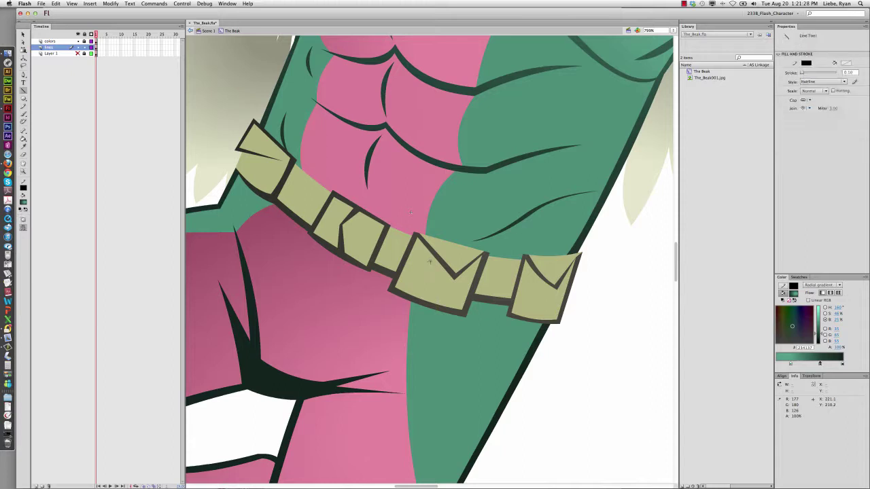
left_click_drag(411, 274, 466, 292)
key("v")
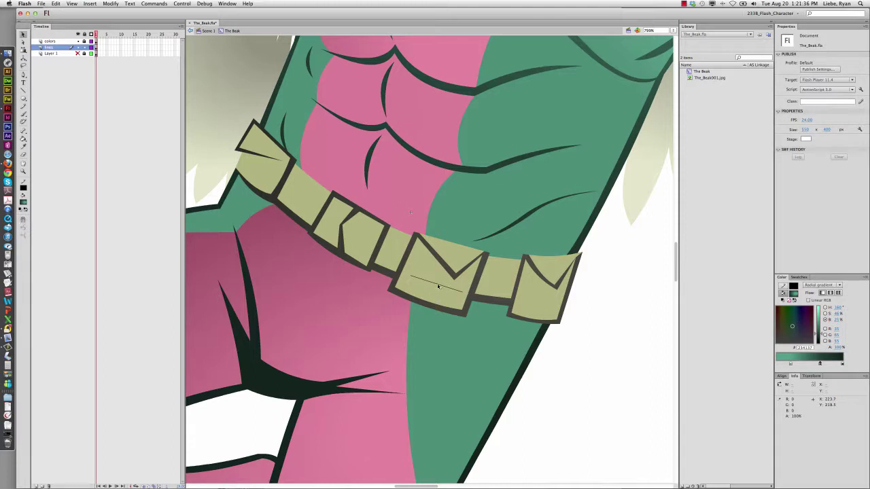
left_click_drag(437, 286, 434, 297)
scroll(433, 300, "up", 1)
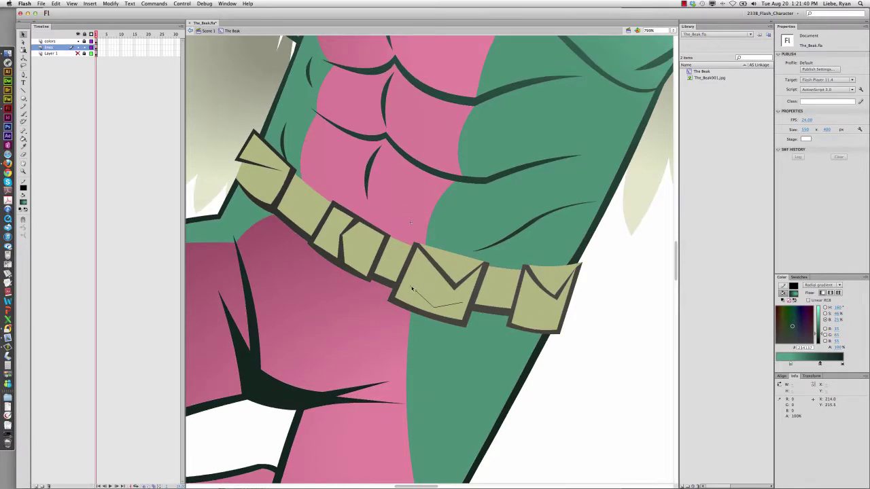
left_click_drag(411, 289, 417, 247)
left_click_drag(461, 303, 476, 286)
left_click_drag(433, 307, 469, 286)
mouse_move(434, 308)
left_mouse_down()
mouse_move(456, 304)
mouse_move(484, 269)
left_mouse_up()
Fill the V-shaped area under the pouch flap with the belt's olive darkened to 58% brightness and delete its hairline edge
key("k")
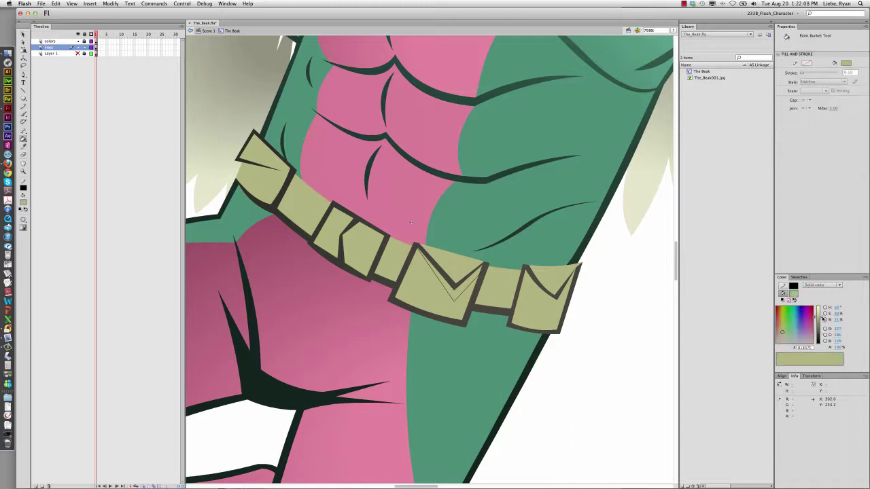
left_click_drag(822, 322, 821, 328)
left_click(451, 293)
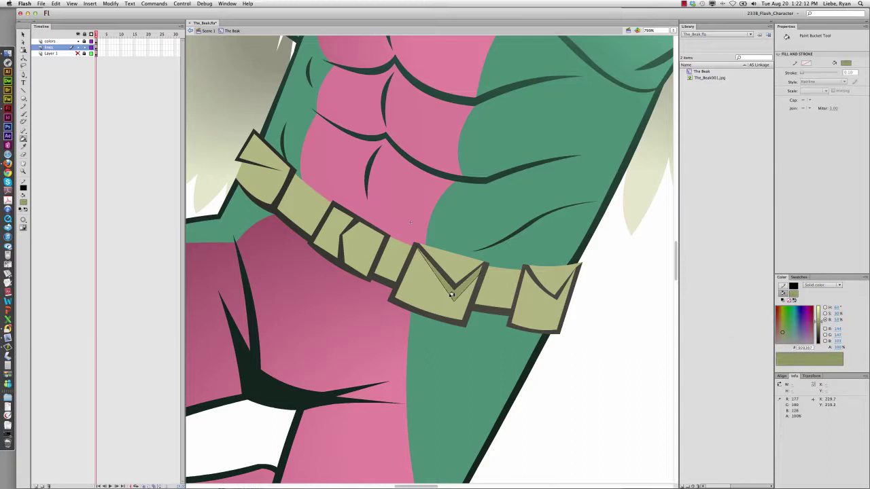
key("v")
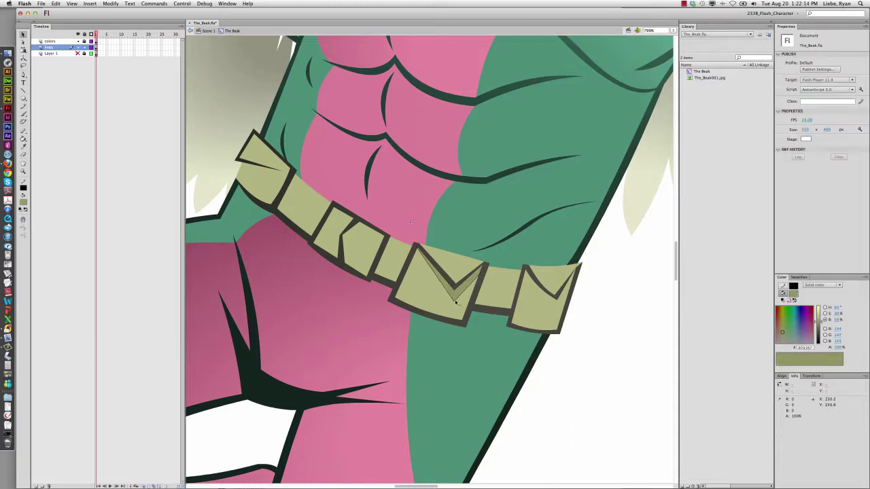
left_click(459, 304)
key("Delete")
Draw a stepped shadow edge below the belt from hip to hip, using the Pencil tool in Straighten mode
key("y")
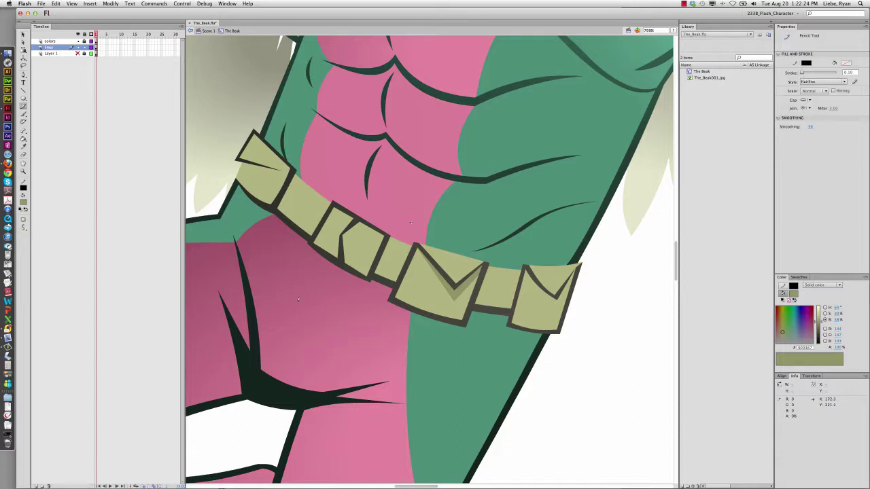
left_click_drag(381, 344, 370, 334)
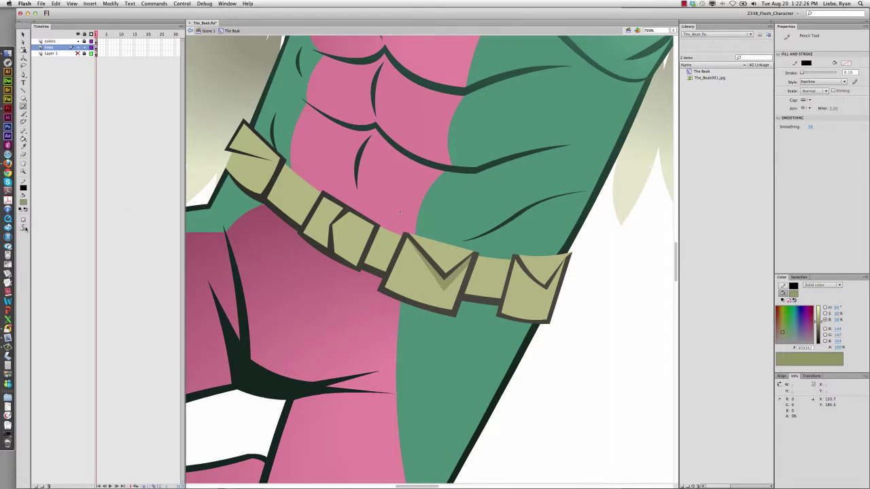
left_click(23, 227)
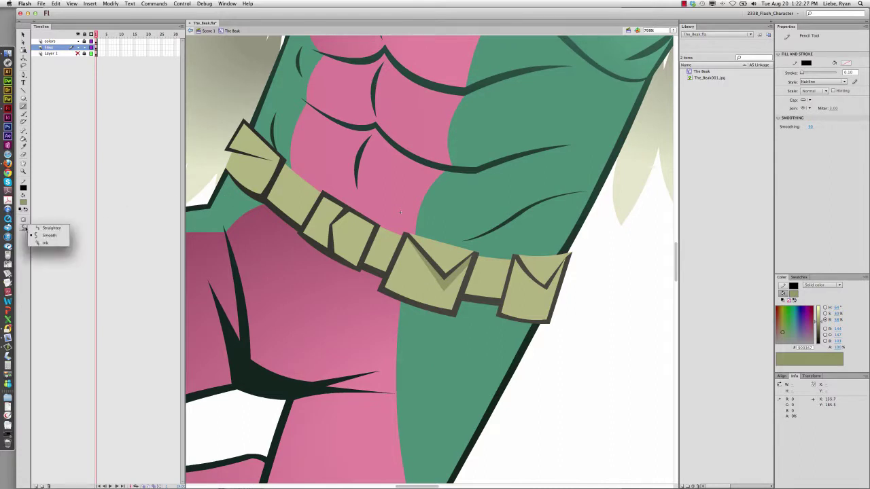
left_click(48, 230)
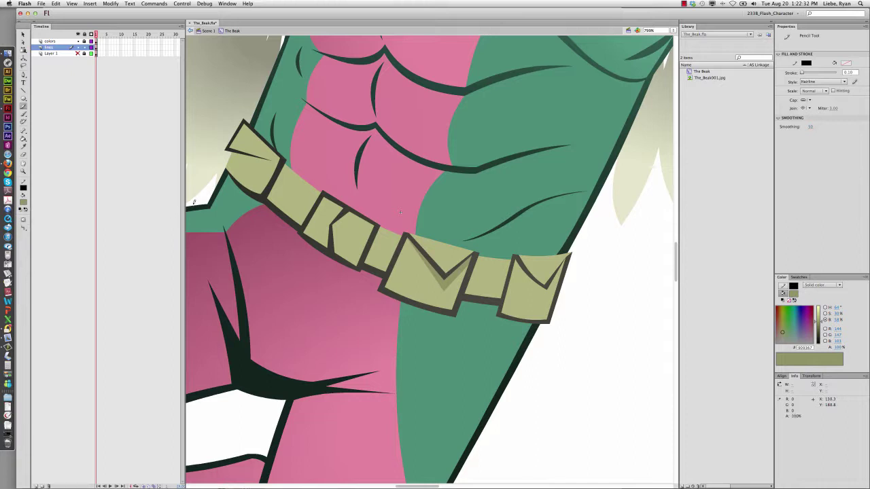
mouse_move(220, 190)
left_mouse_down()
mouse_move(252, 208)
mouse_move(259, 233)
mouse_move(371, 283)
mouse_move(371, 296)
mouse_move(385, 303)
mouse_move(531, 331)
left_mouse_up()
scroll(533, 330, "up", 1)
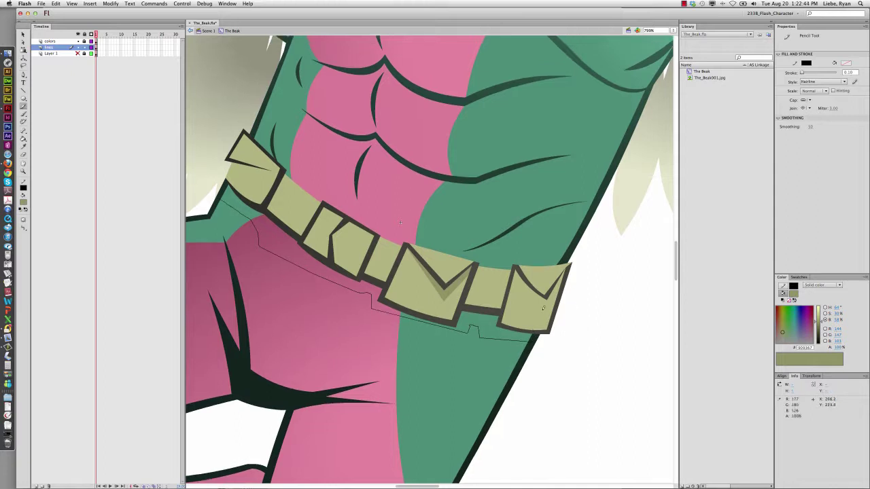
Fill the green parts of the shadow strip below the belt at both hips with the palette's medium green darkened to 44% brightness
scroll(470, 296, "right", 3)
scroll(471, 297, "right", 15)
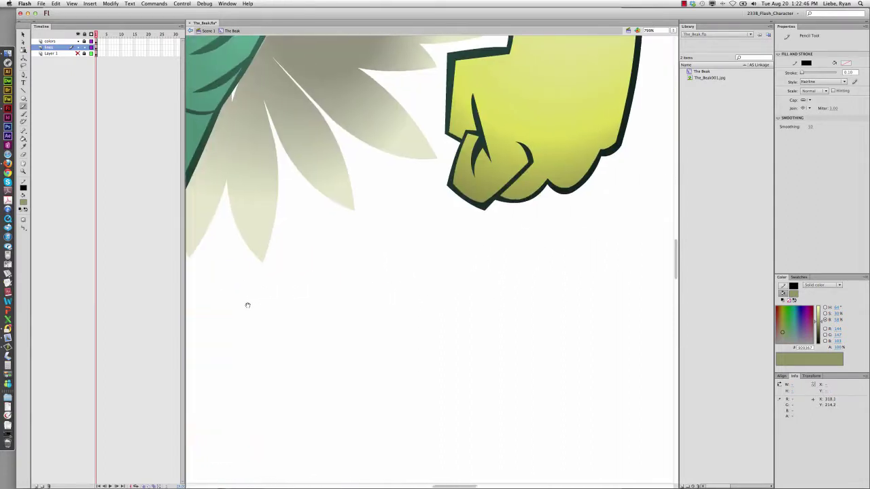
key("z")
left_click(481, 291, "alt")
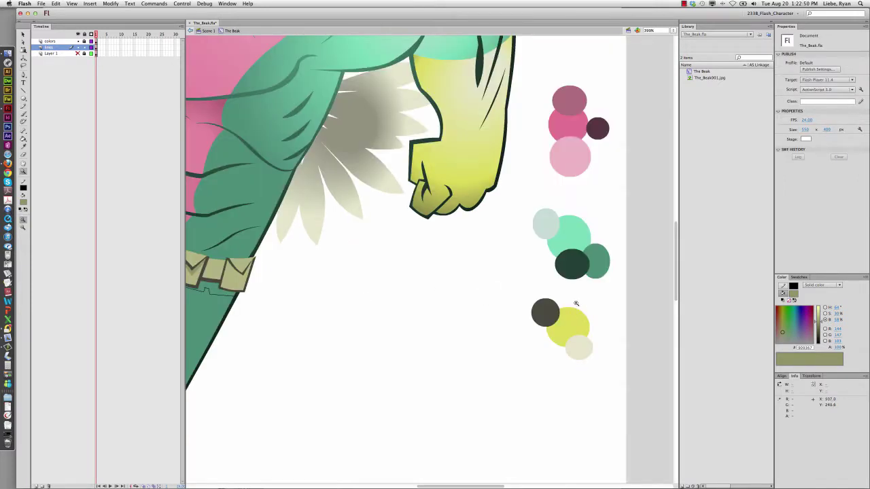
scroll(584, 301, "left", 2)
key("k")
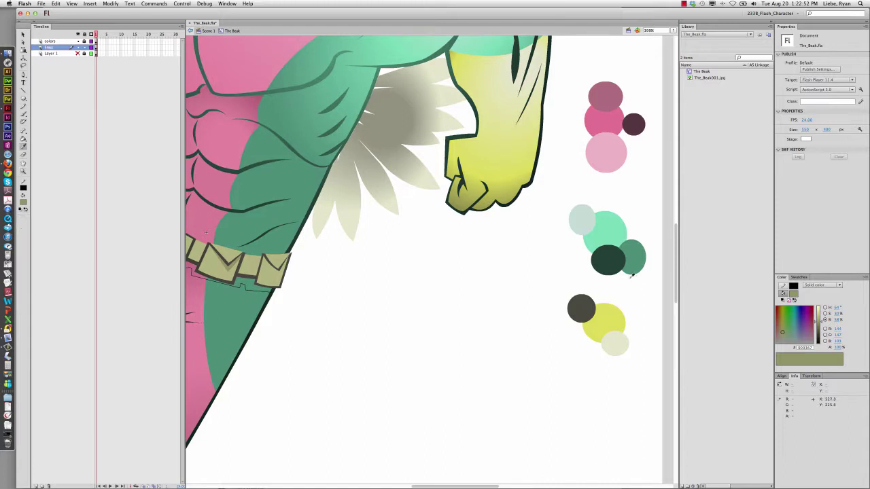
left_click(633, 255, "alt")
mouse_move(460, 322)
left_mouse_down()
mouse_move(619, 314)
mouse_move(631, 301)
mouse_move(443, 307)
left_mouse_up()
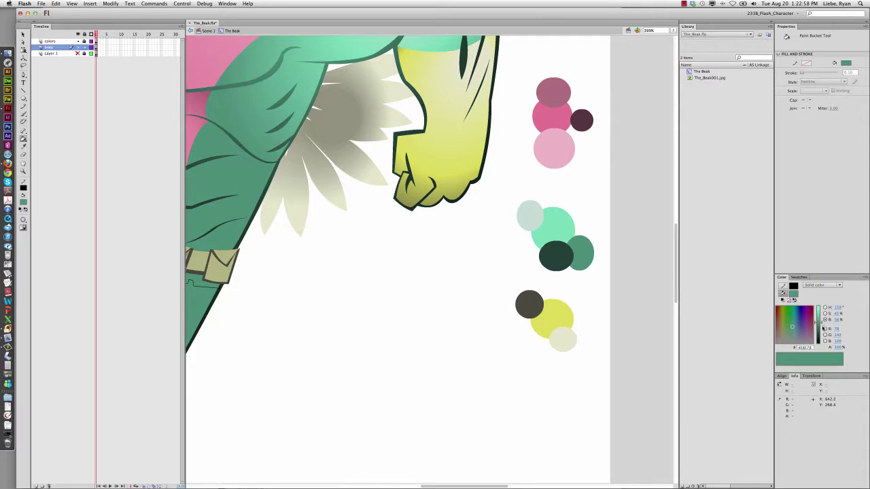
left_click_drag(822, 329, 822, 333)
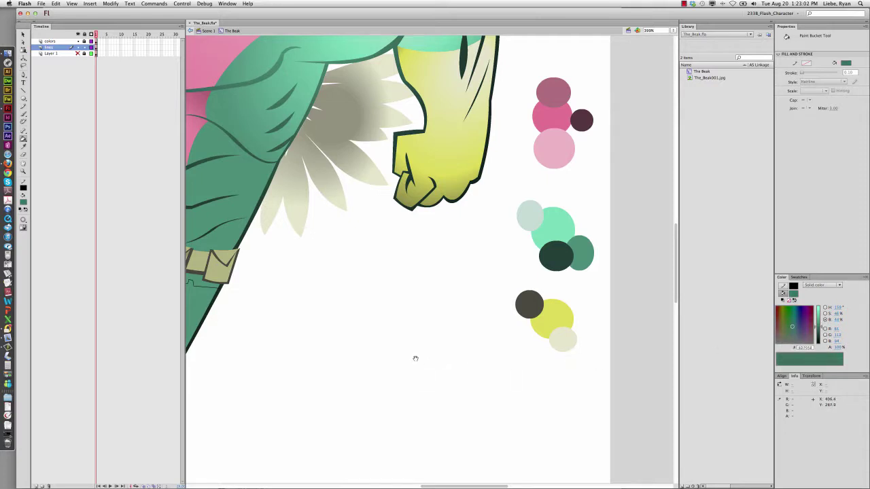
left_click_drag(416, 359, 613, 356)
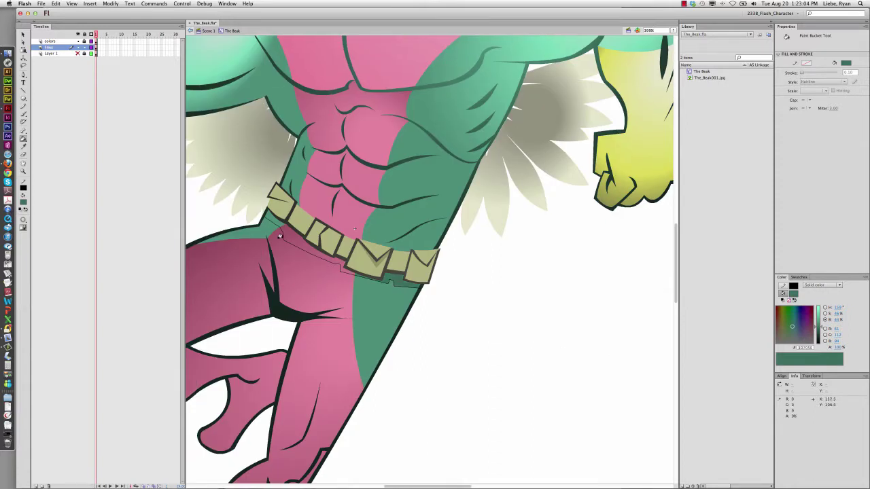
left_click(271, 222)
Fill the pink part of the shadow strip below the belt with the palette's dusky pink darkened to 57% brightness
scroll(504, 340, "right", 5)
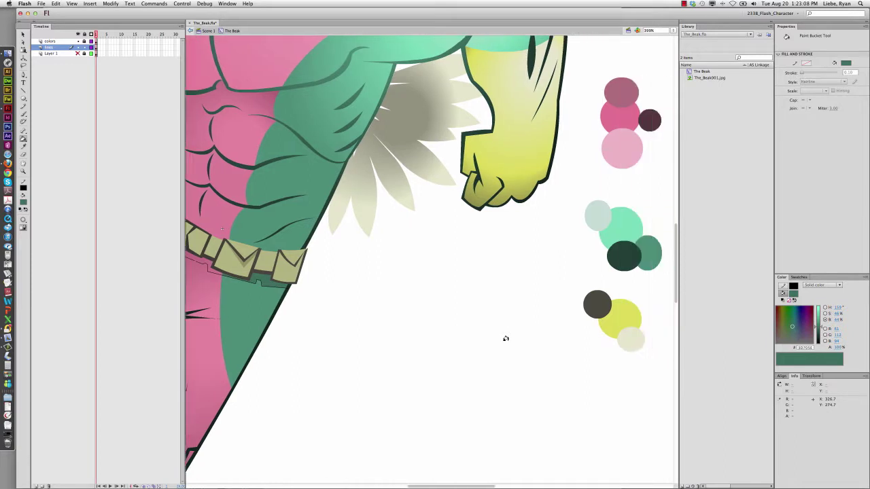
scroll(505, 339, "right", 3)
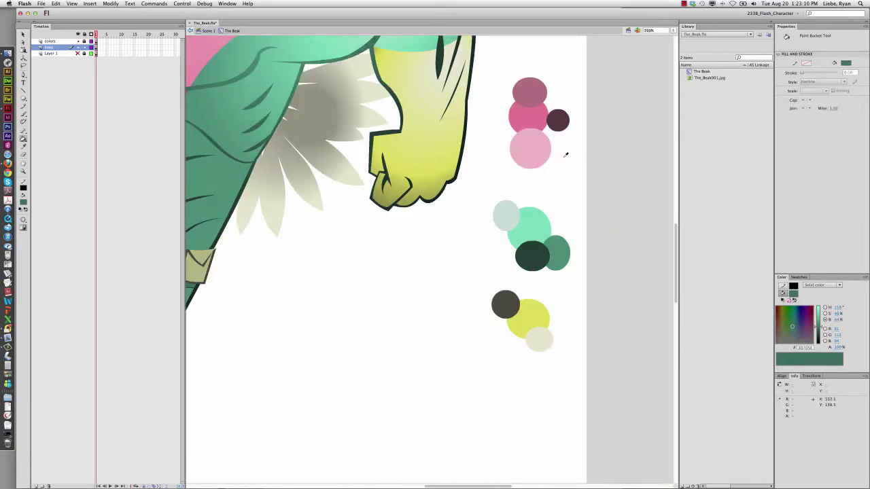
left_click(528, 88, "alt")
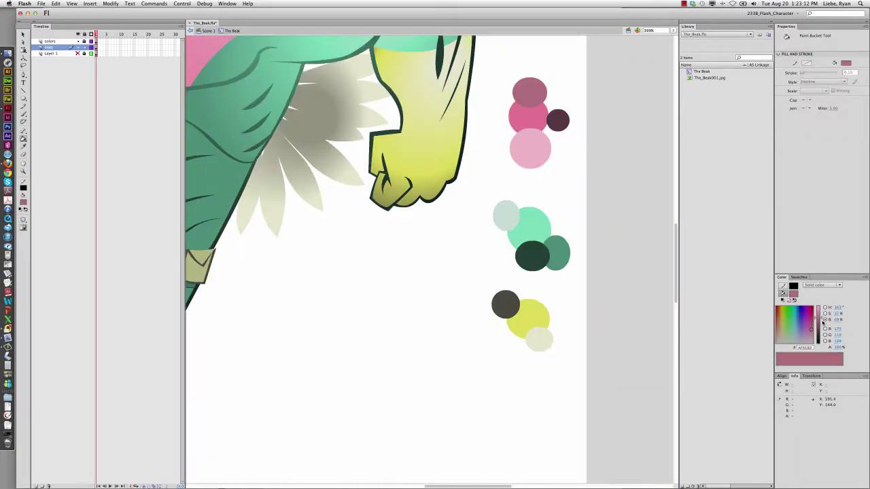
left_click_drag(822, 320, 820, 323)
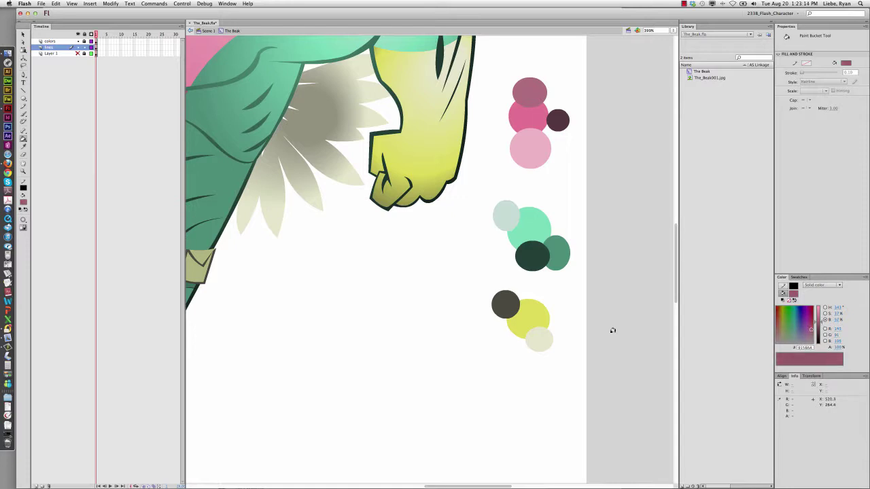
left_click_drag(411, 314, 709, 306)
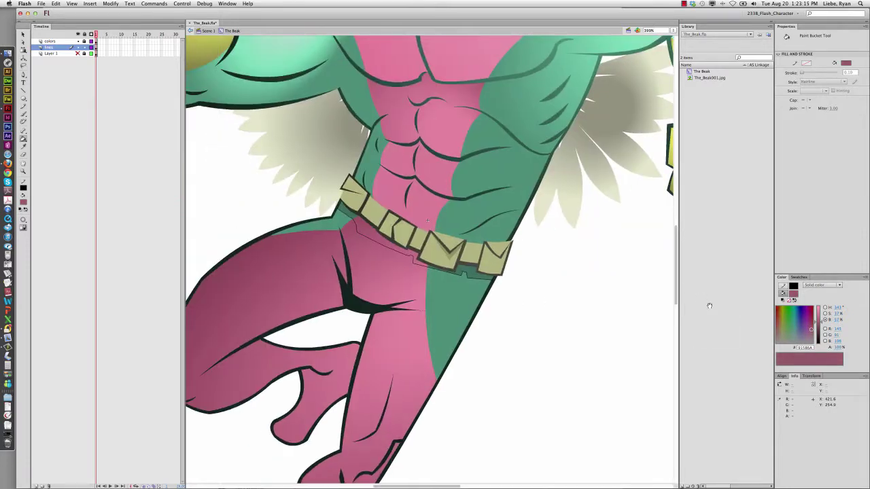
left_click(374, 237)
Delete the stepped hairline edge along the bottom of the belt's cast shadow
key("v")
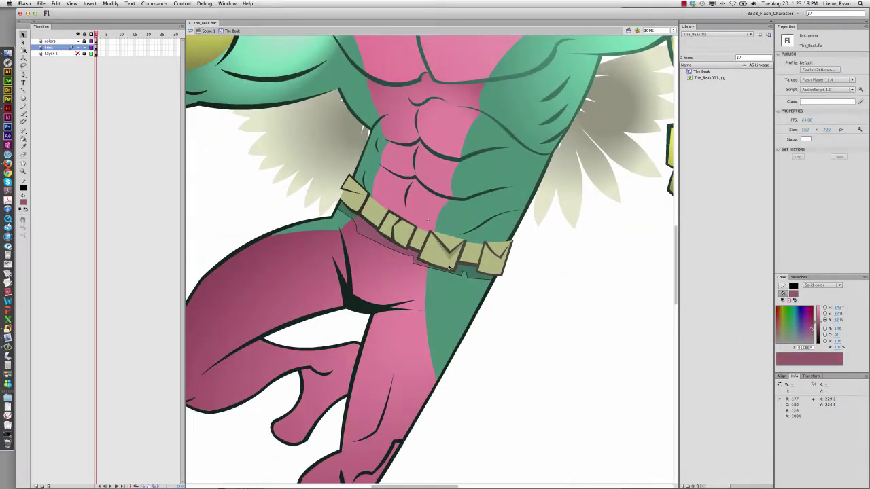
double_click(449, 275)
key("Delete")
Review the character's head, torso, arms, belt and legs, checking the gradient shading, outlines and the new cast shadows
scroll(450, 213, "up", 5)
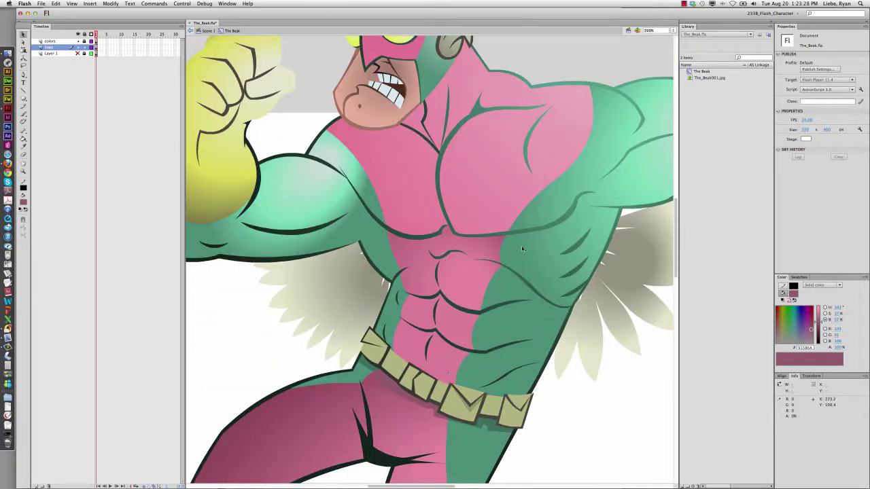
scroll(522, 249, "up", 4)
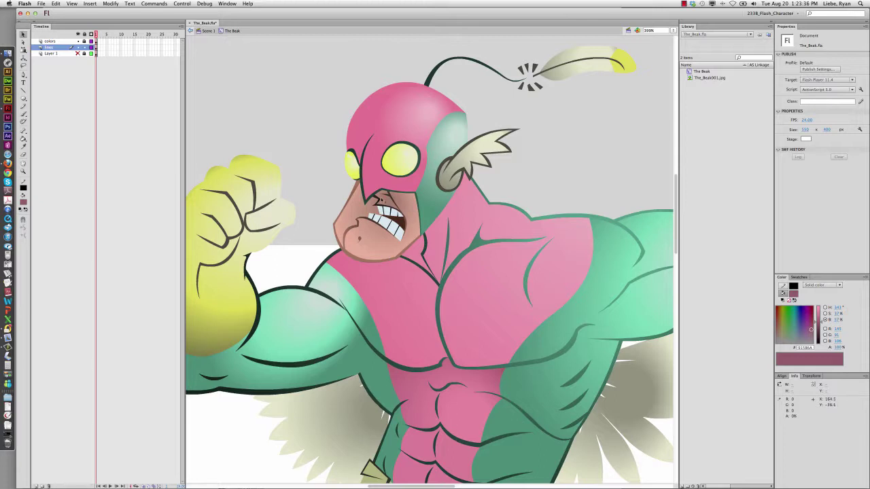
scroll(373, 289, "left", 3)
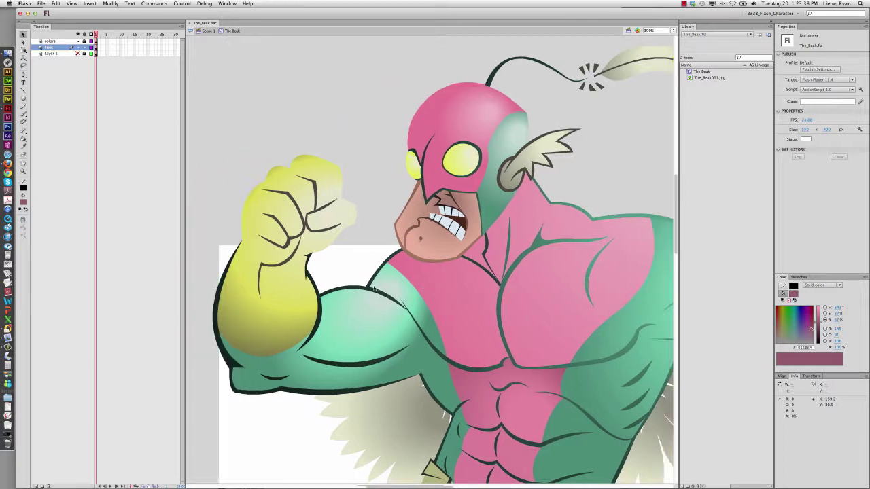
scroll(373, 289, "left", 2)
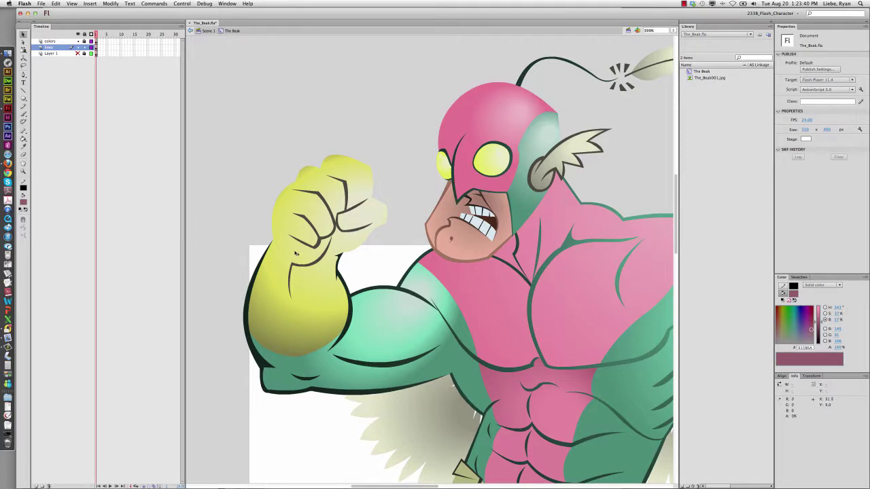
scroll(384, 292, "down", 10)
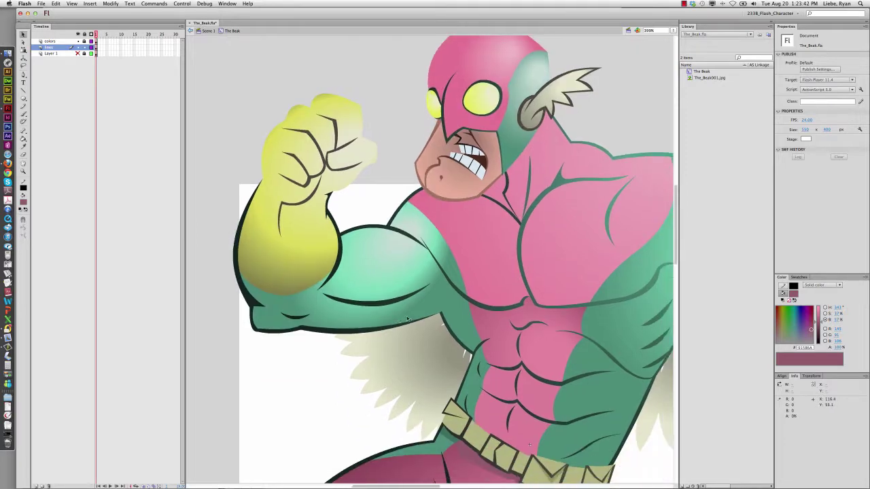
scroll(527, 328, "down", 11)
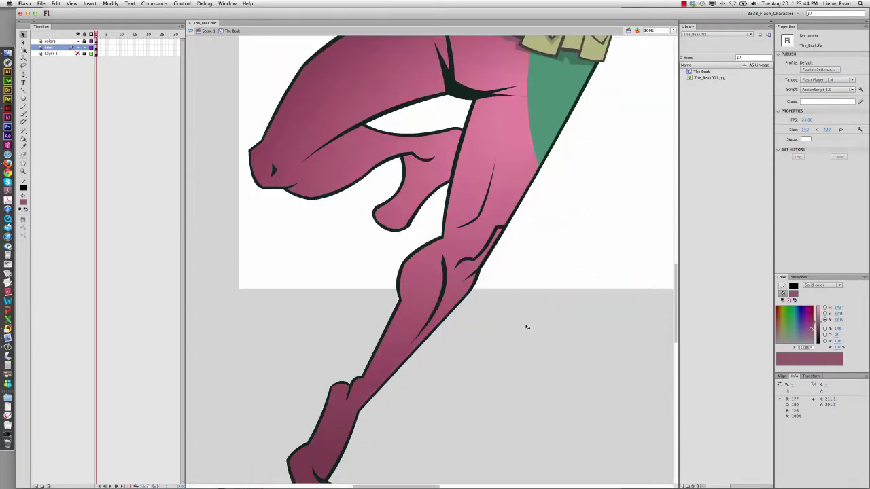
scroll(526, 327, "down", 5)
scroll(526, 328, "up", 7)
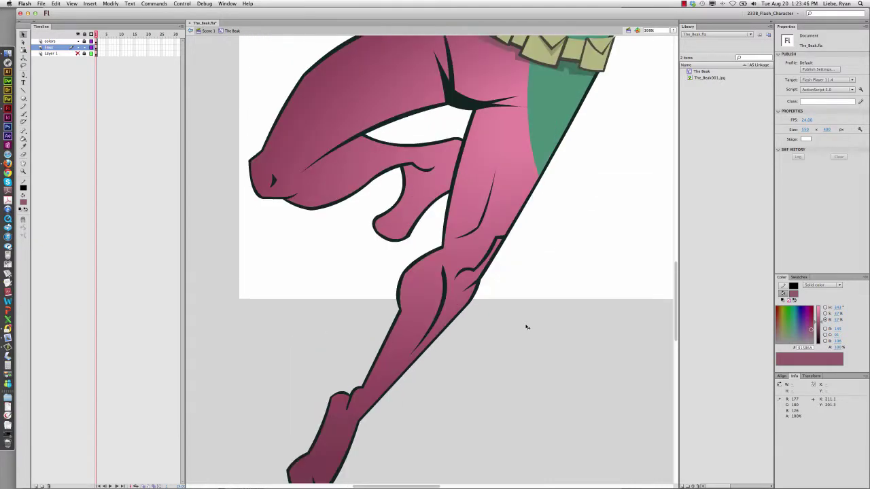
scroll(526, 327, "left", 2)
scroll(527, 327, "up", 12)
scroll(526, 327, "right", 2)
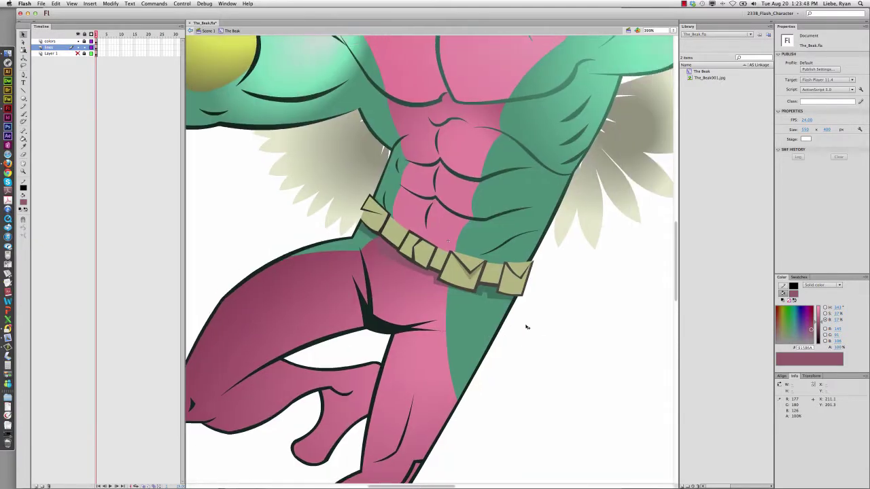
scroll(526, 328, "right", 3)
scroll(526, 328, "up", 6)
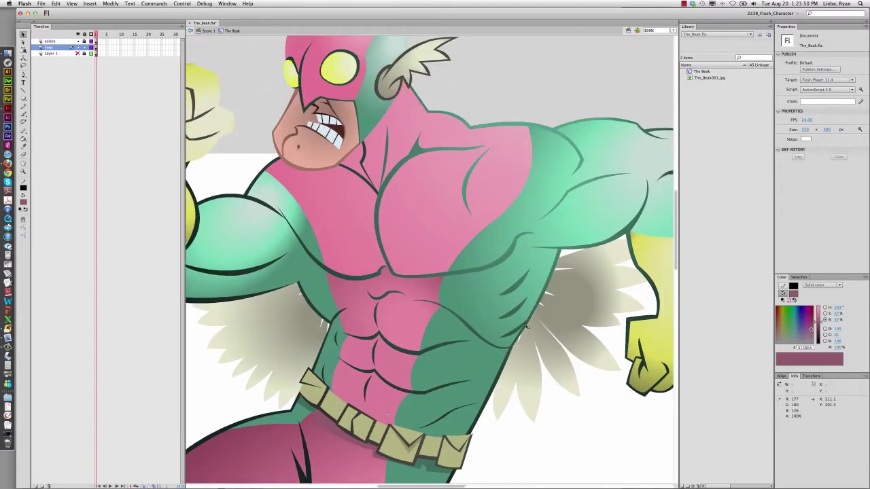
scroll(527, 327, "up", 4)
scroll(526, 327, "right", 1)
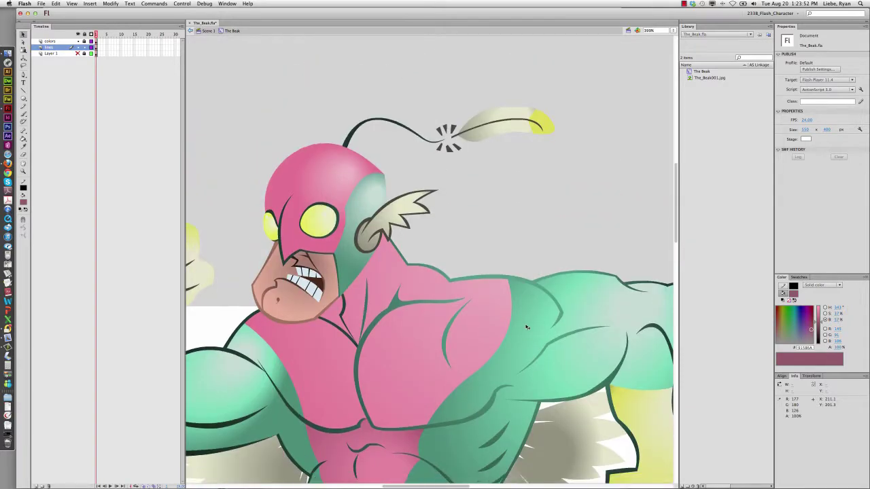
scroll(526, 327, "right", 8)
scroll(526, 327, "down", 6)
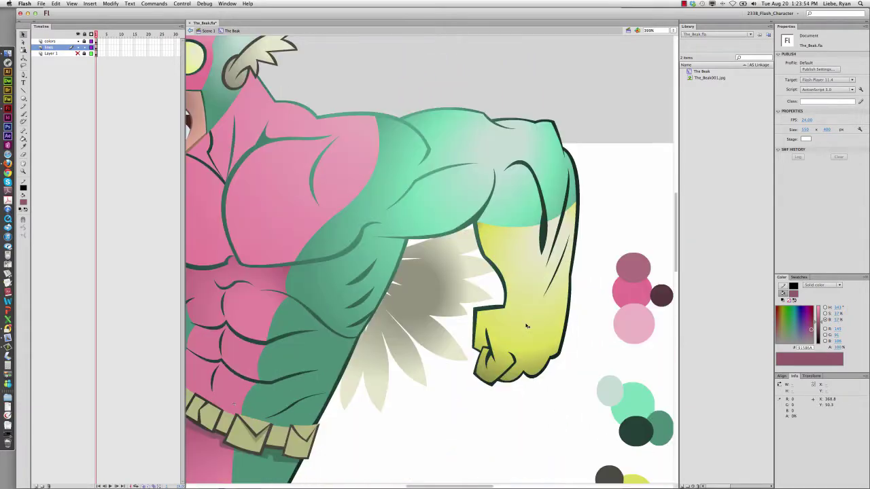
scroll(526, 327, "left", 10)
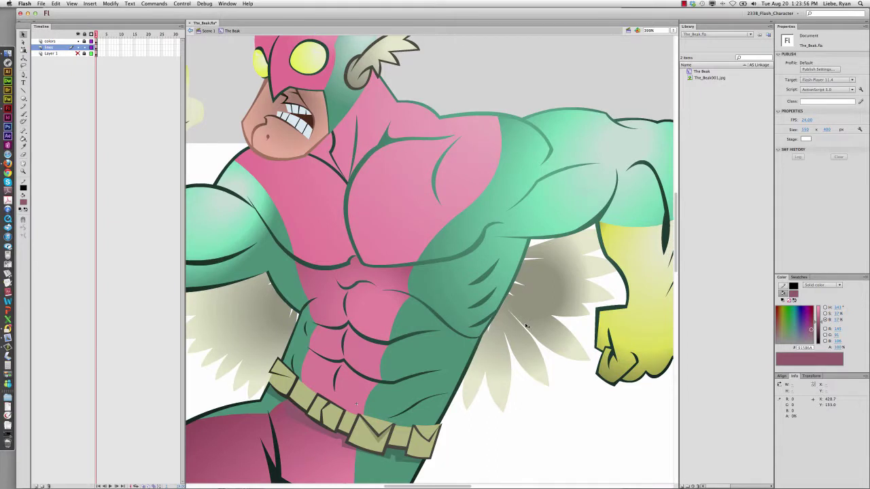
scroll(524, 323, "left", 3)
scroll(525, 323, "down", 5)
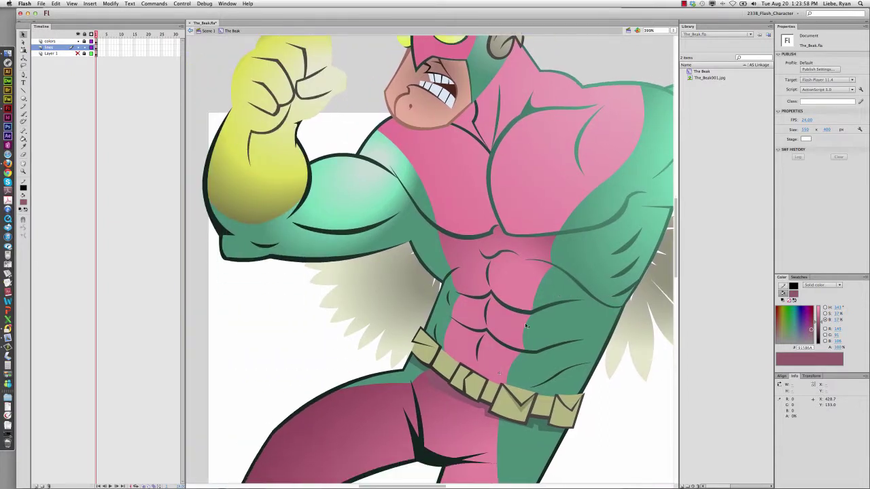
scroll(525, 323, "down", 12)
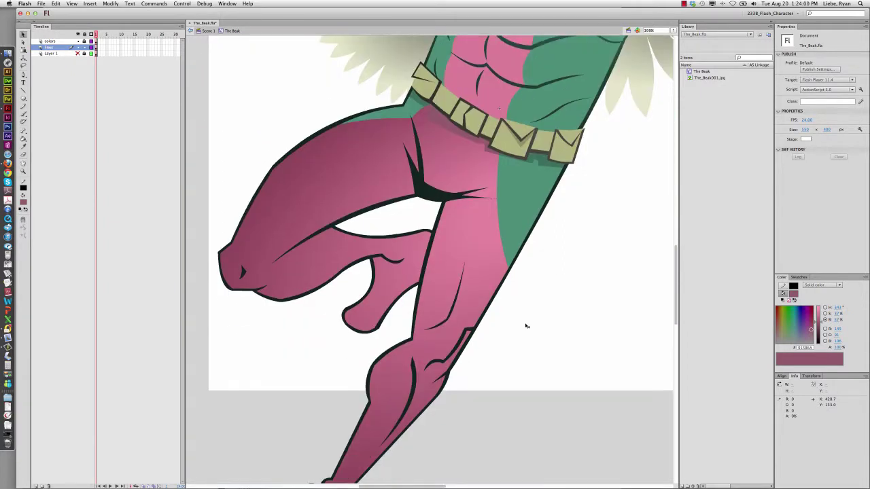
scroll(526, 326, "down", 4)
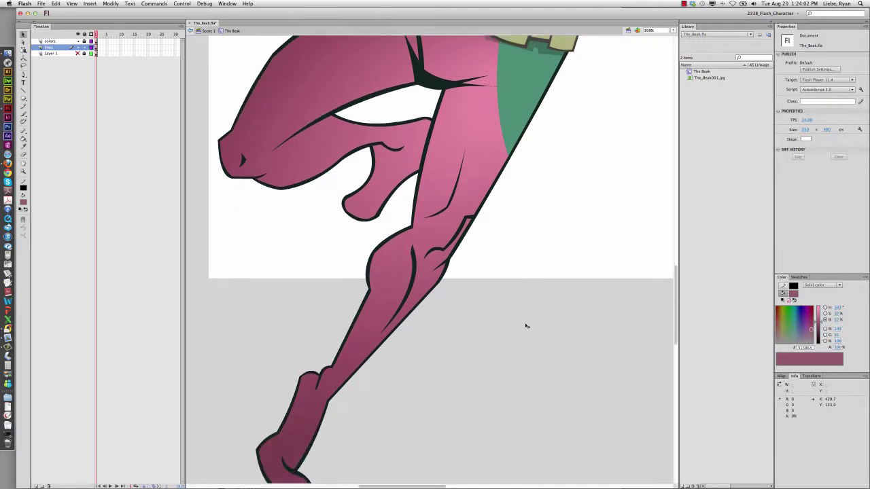
scroll(526, 326, "down", 3)
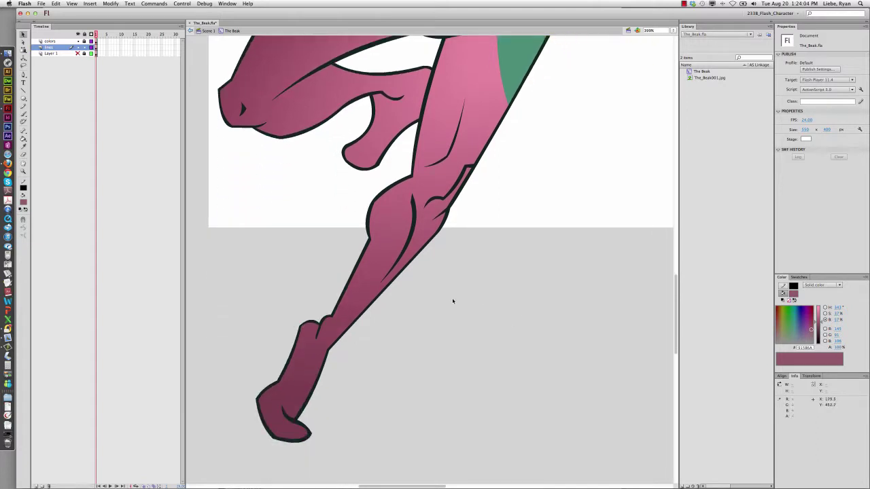
scroll(452, 301, "up", 14)
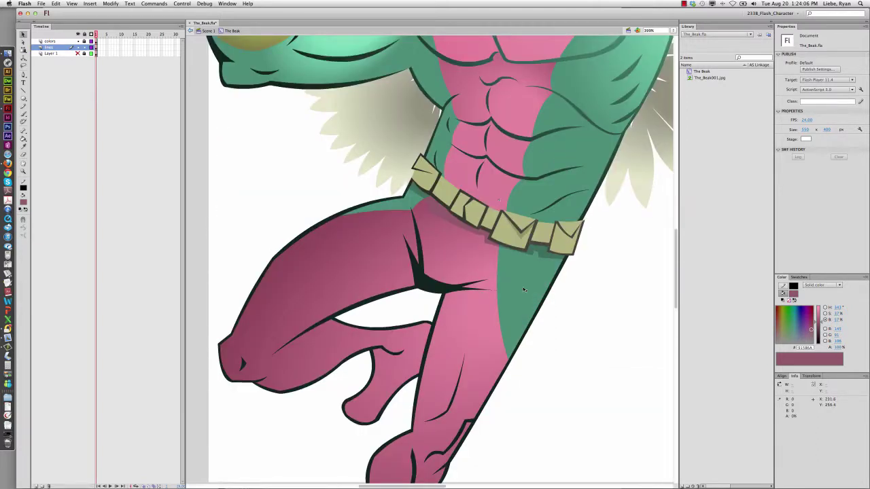
scroll(524, 290, "up", 9)
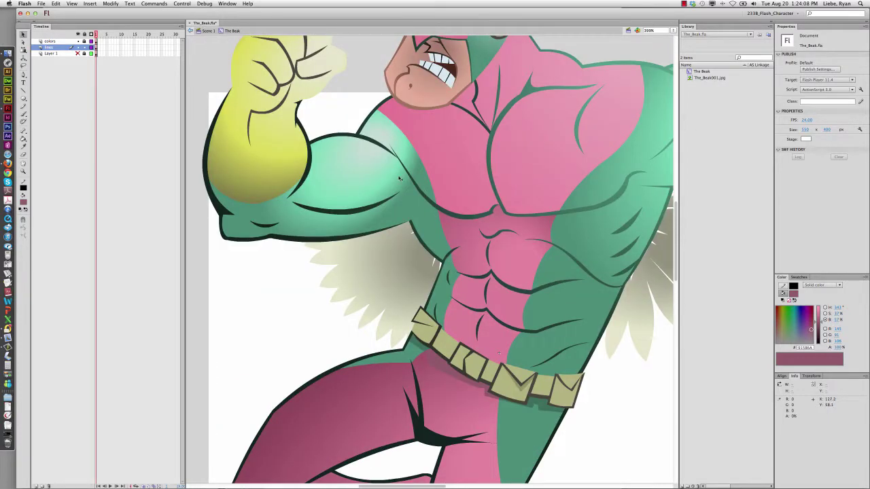
scroll(511, 228, "up", 6)
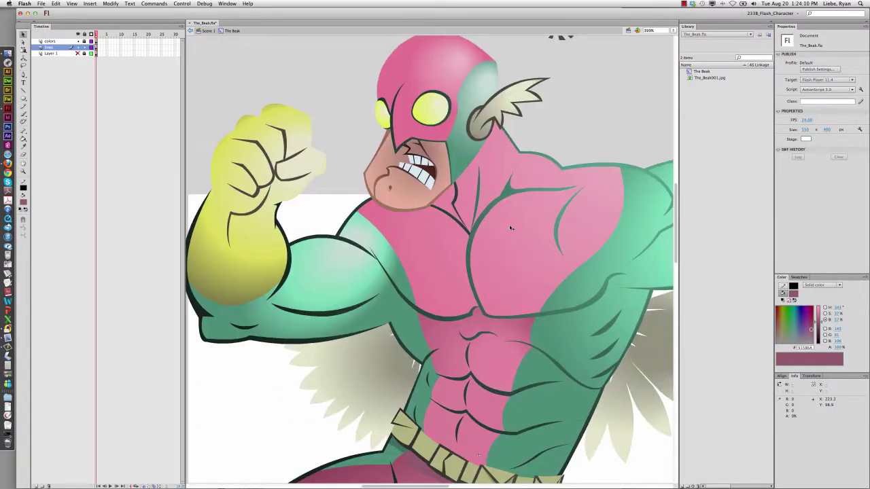
scroll(511, 228, "right", 2)
scroll(476, 223, "up", 3)
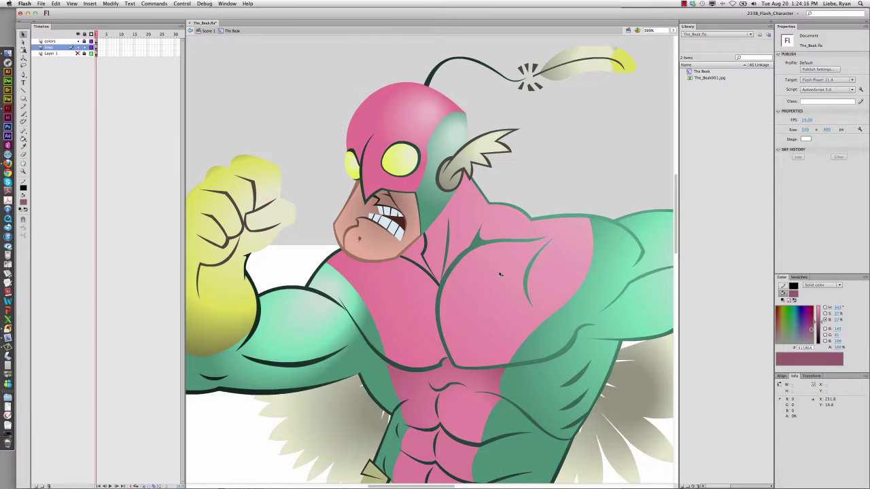
scroll(501, 274, "down", 8)
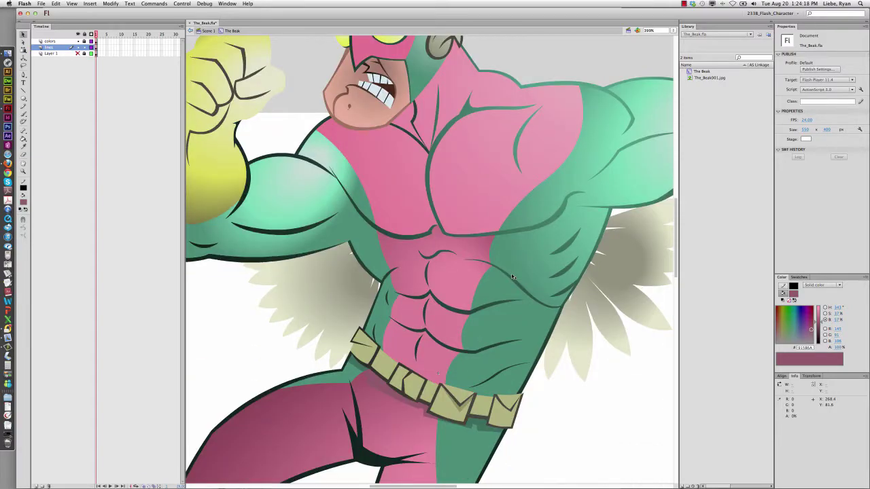